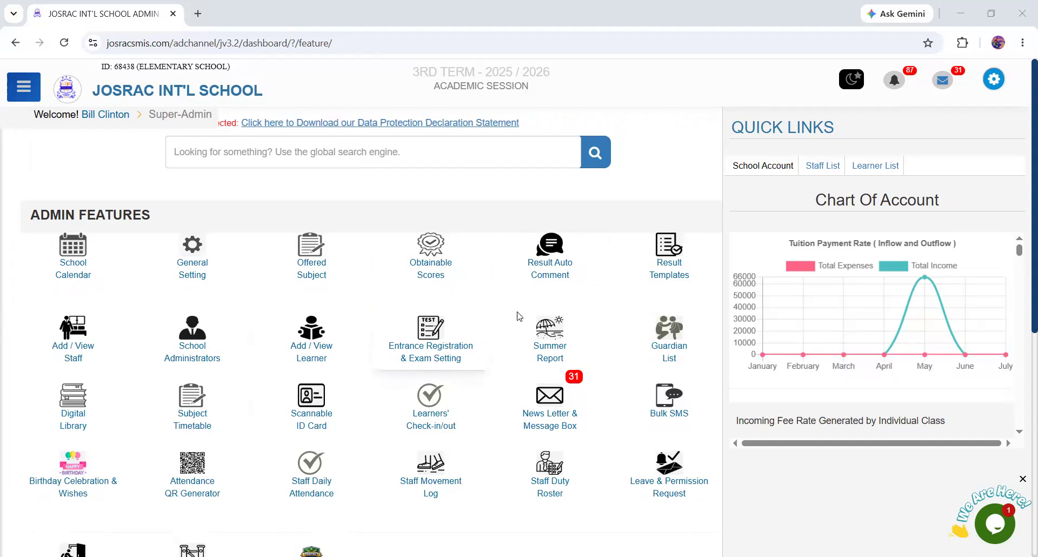
- Open the Final Result Broadsheet from the connected teacher features
{"action": "scroll", "coordinate": [489, 422], "scroll_direction": "down", "scroll_amount": 5}
{"action": "scroll", "coordinate": [489, 422], "scroll_direction": "down", "scroll_amount": 1}
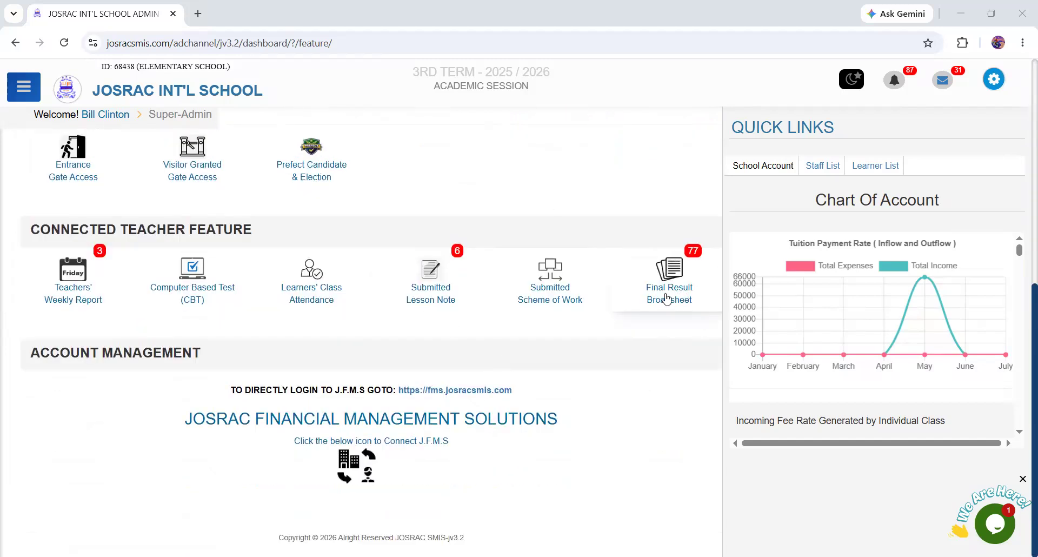
{"action": "left_click", "coordinate": [657, 292]}
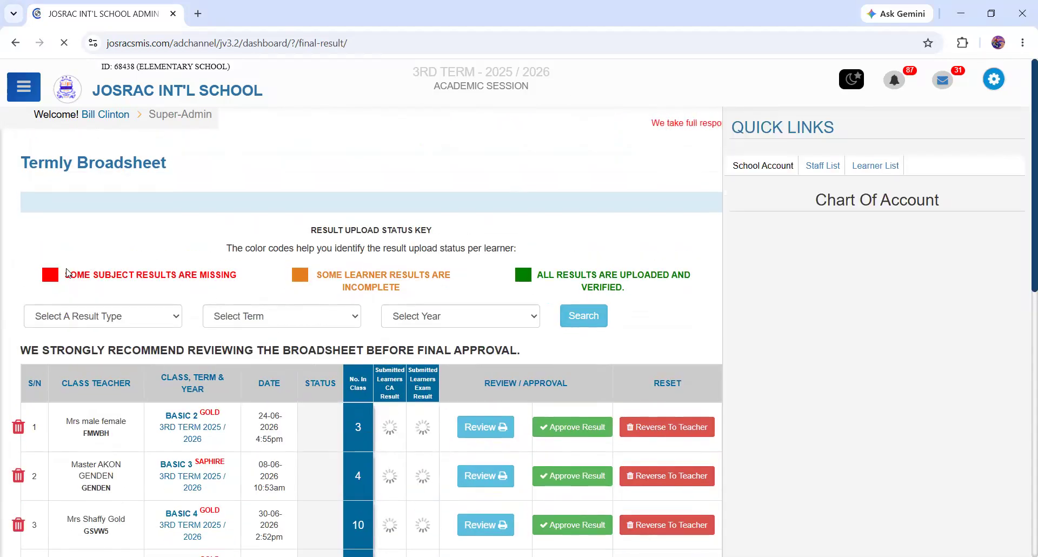
- Examine the result upload status key and compare class sizes with submitted CA and exam results across the listed 3rd term broadsheets
{"action": "left_click_drag", "start_coordinate": [63, 275], "coordinate": [632, 287]}
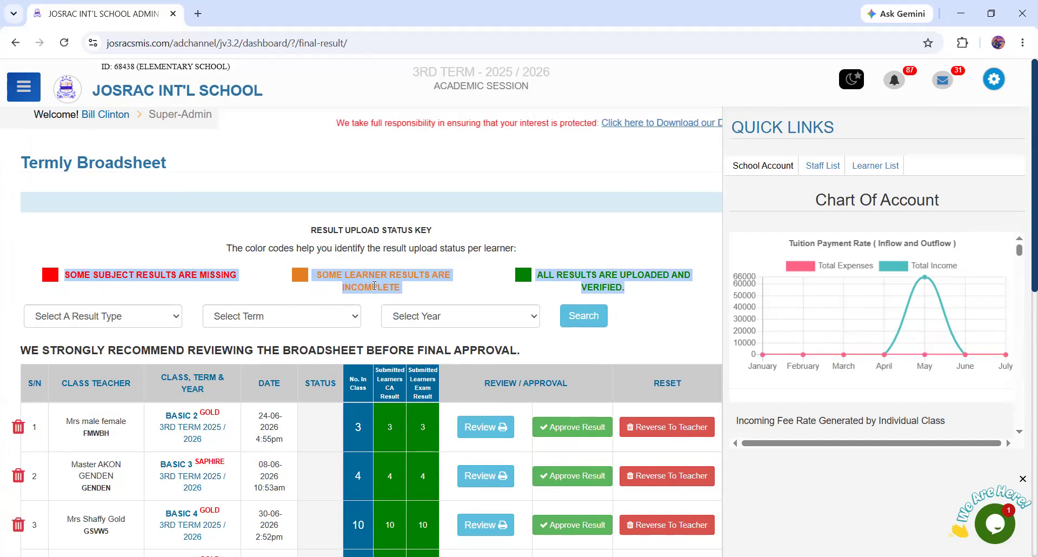
{"action": "left_click", "coordinate": [420, 292]}
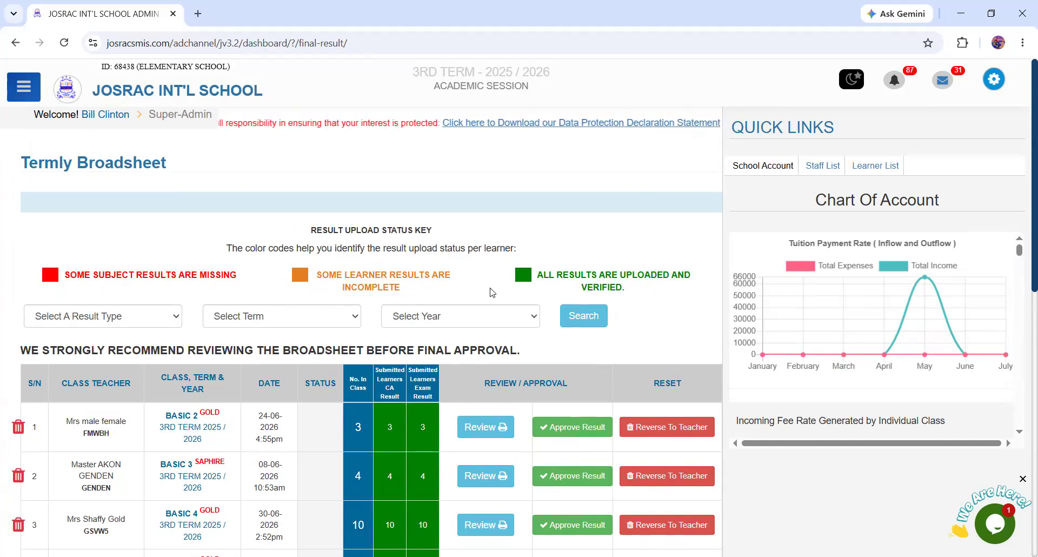
{"action": "left_click_drag", "start_coordinate": [582, 287], "coordinate": [601, 285]}
{"action": "double_click", "coordinate": [601, 285]}
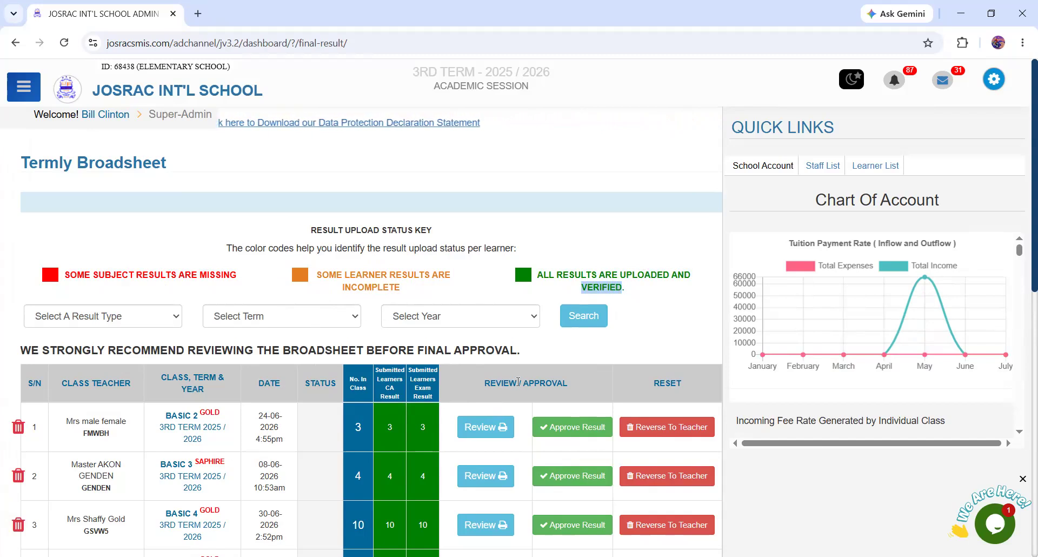
{"action": "scroll", "coordinate": [811, 278], "scroll_direction": "down", "scroll_amount": 3}
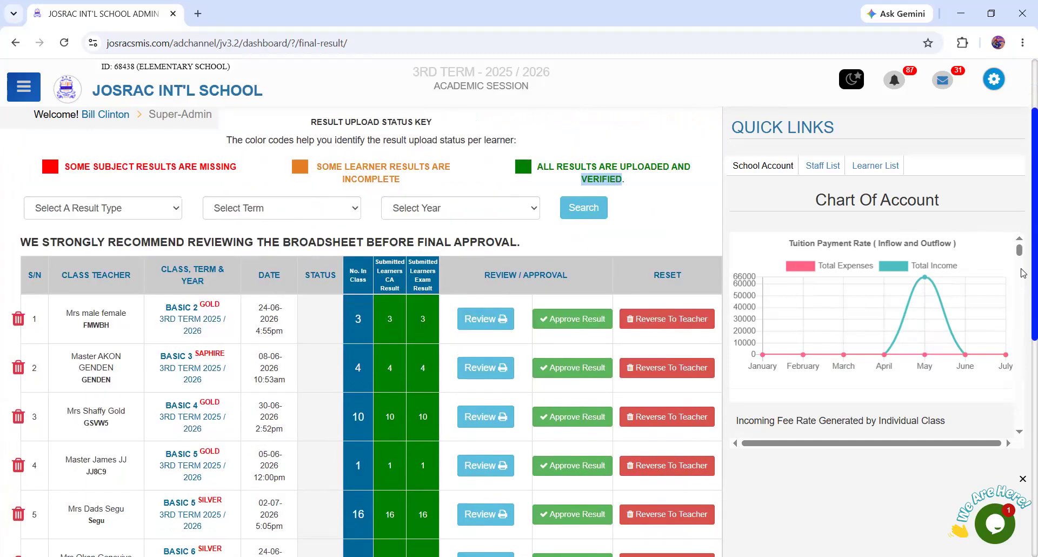
{"action": "left_click_drag", "start_coordinate": [349, 223], "coordinate": [397, 258]}
{"action": "left_click", "coordinate": [361, 272]}
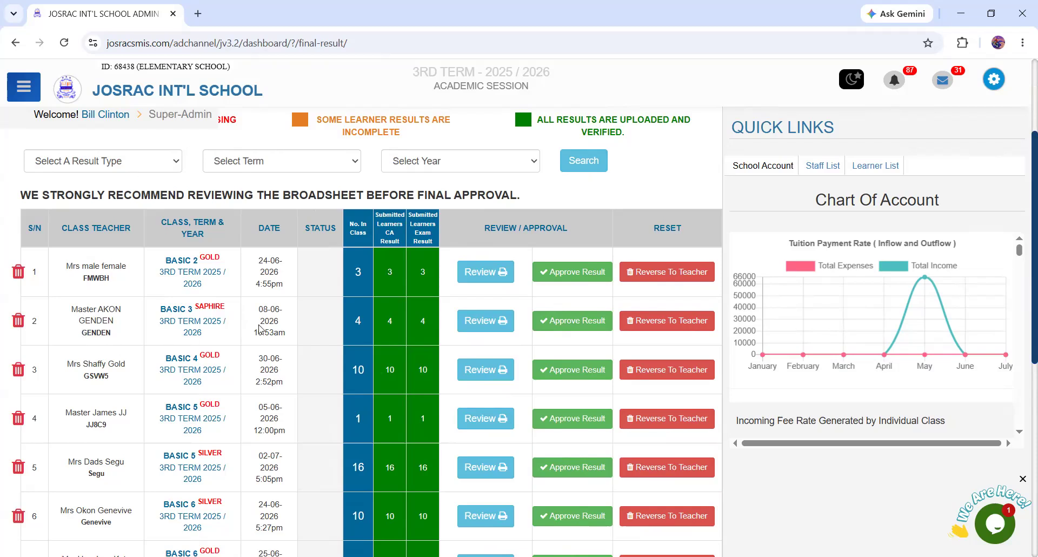
{"action": "scroll", "coordinate": [260, 329], "scroll_direction": "down", "scroll_amount": 5}
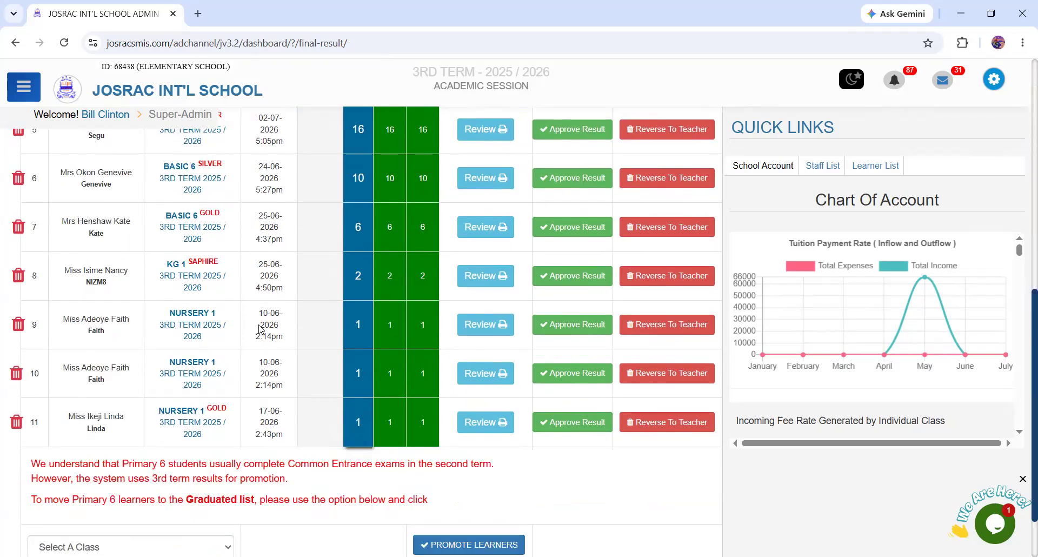
{"action": "scroll", "coordinate": [260, 326], "scroll_direction": "up", "scroll_amount": 5}
{"action": "scroll", "coordinate": [207, 268], "scroll_direction": "down", "scroll_amount": 5}
{"action": "scroll", "coordinate": [152, 373], "scroll_direction": "up", "scroll_amount": 5}
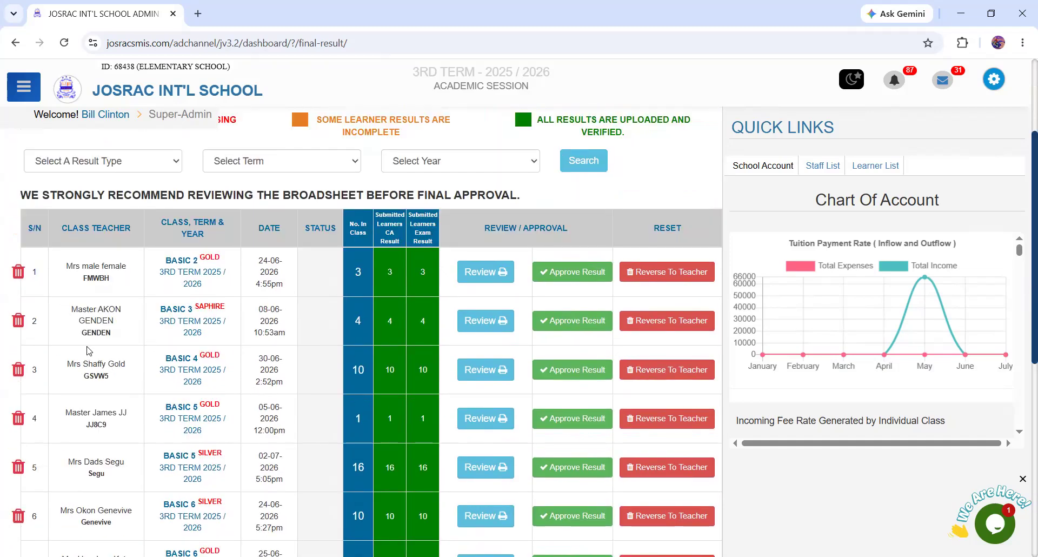
{"action": "scroll", "coordinate": [116, 389], "scroll_direction": "down", "scroll_amount": 5}
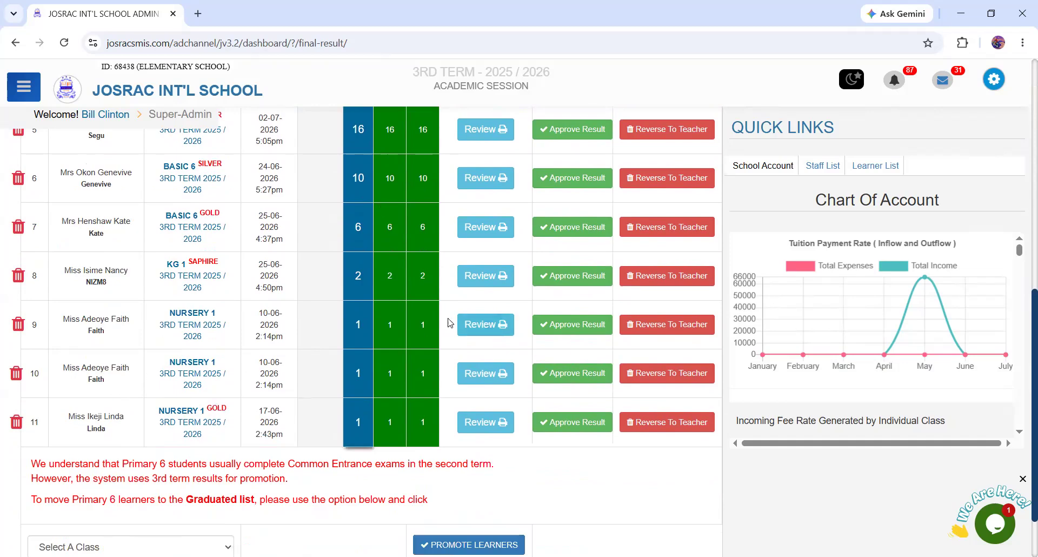
{"action": "scroll", "coordinate": [355, 326], "scroll_direction": "up", "scroll_amount": 5}
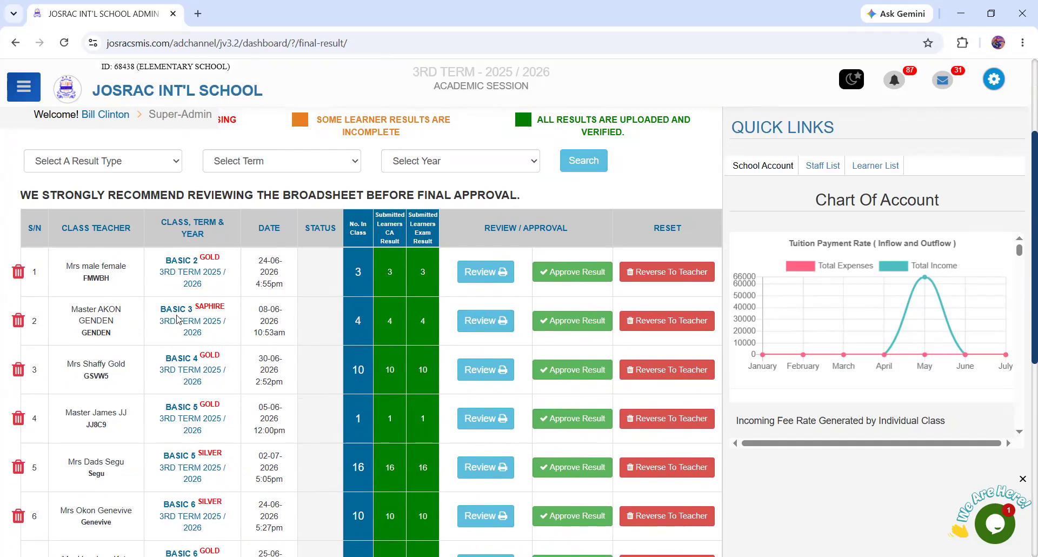
- Review the Basic 3 Saphire exam broadsheet by loading all four learners' subject scores, and return to the broadsheet list
{"action": "left_click", "coordinate": [490, 324]}
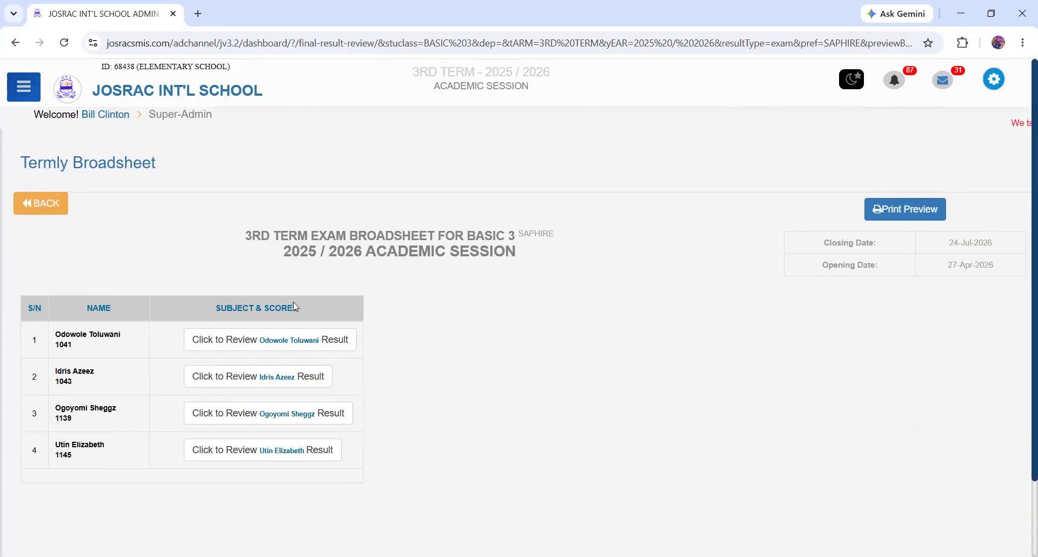
{"action": "left_click", "coordinate": [221, 340]}
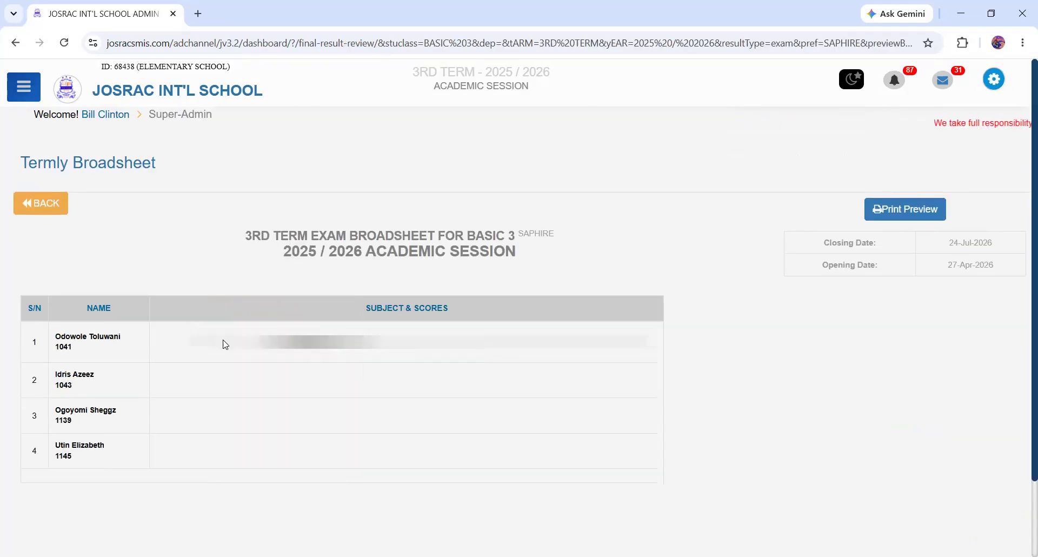
{"action": "left_click", "coordinate": [230, 390]}
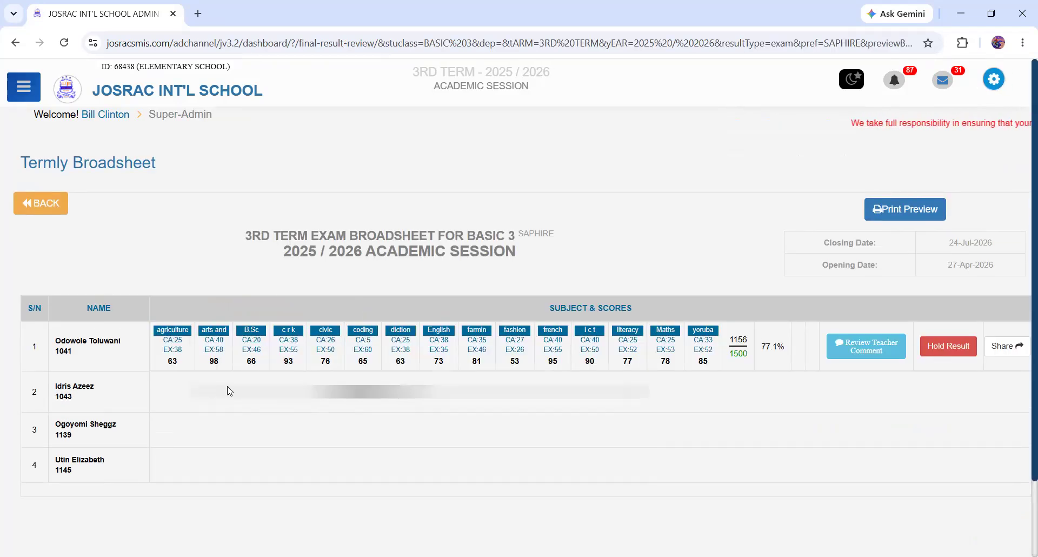
{"action": "left_click", "coordinate": [302, 439]}
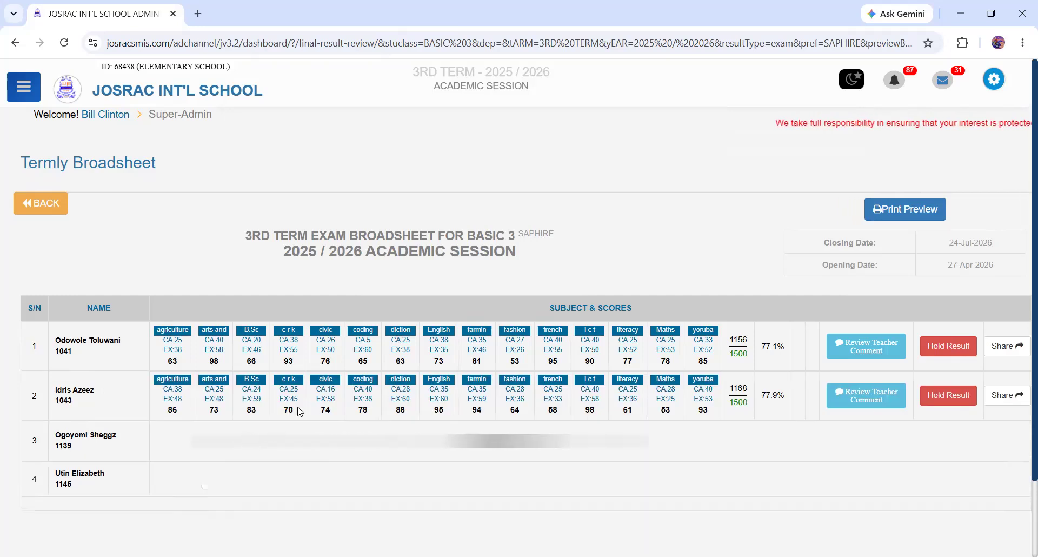
{"action": "left_click", "coordinate": [242, 497]}
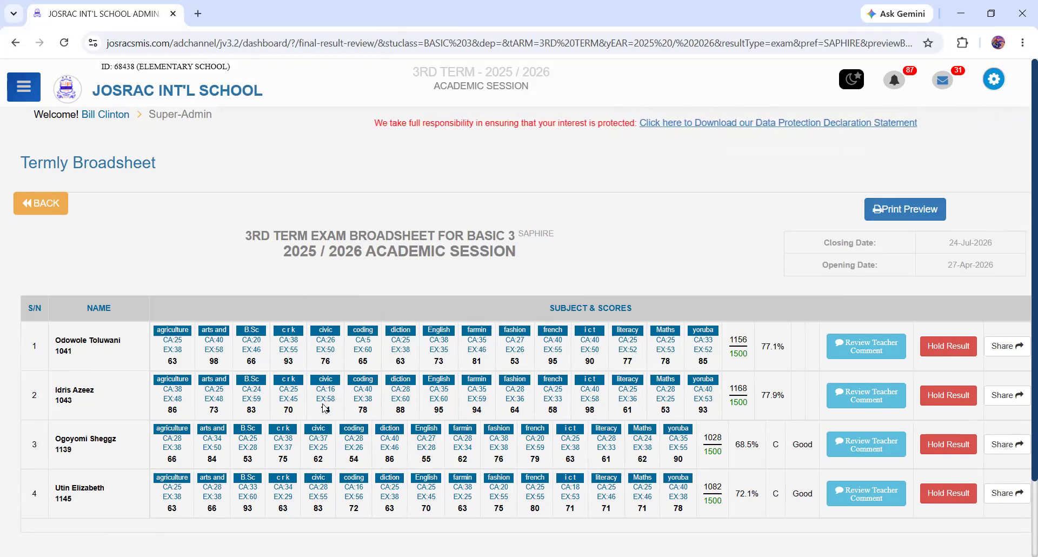
{"action": "left_click", "coordinate": [28, 205]}
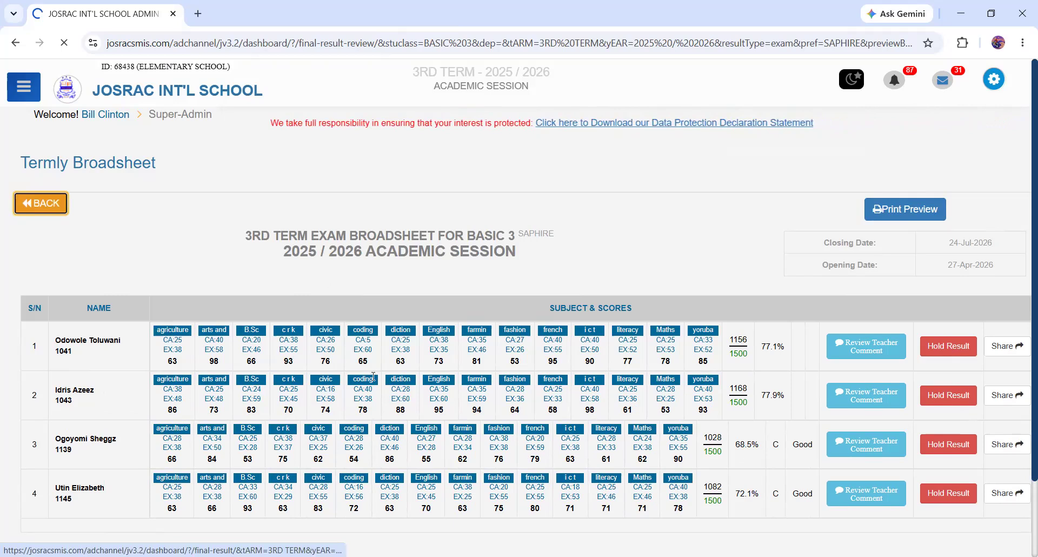
- Approve the Basic 6 Gold 3rd term result, confirm the approval and enter the account password
{"action": "scroll", "coordinate": [347, 436], "scroll_direction": "down", "scroll_amount": 6}
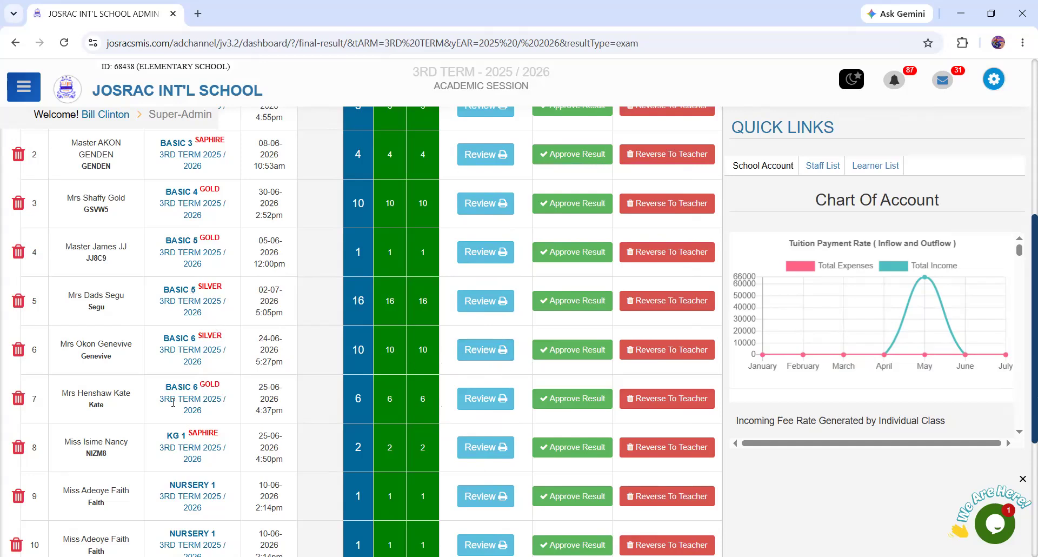
{"action": "left_click", "coordinate": [582, 401]}
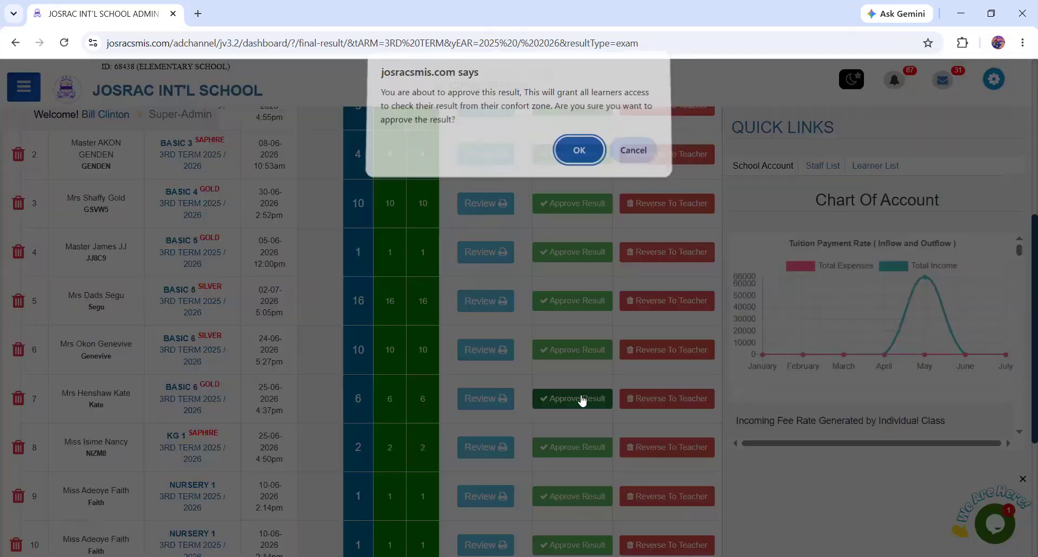
{"action": "left_click", "coordinate": [573, 158]}
{"action": "left_click", "coordinate": [579, 129]}
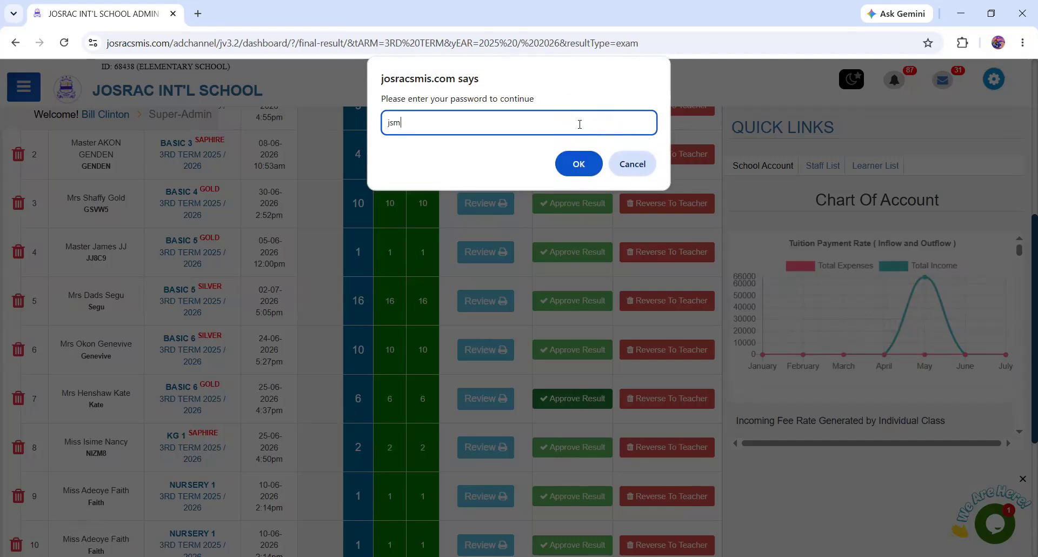
{"action": "key", "text": "Return"}
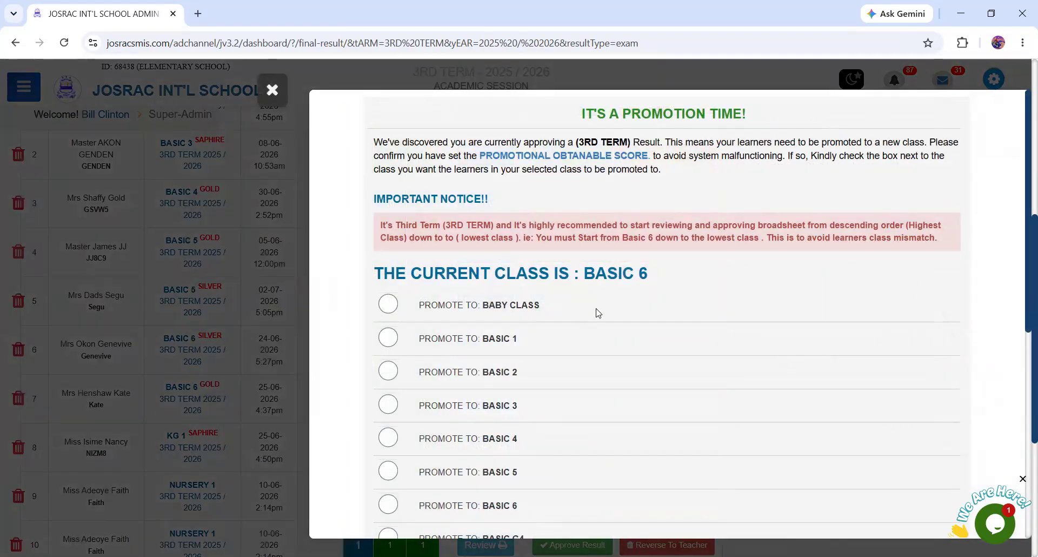
- Read the third term promotion notice and choose Graduated List as the promotion destination for the Basic 6 learners
{"action": "left_click_drag", "start_coordinate": [584, 144], "coordinate": [712, 284]}
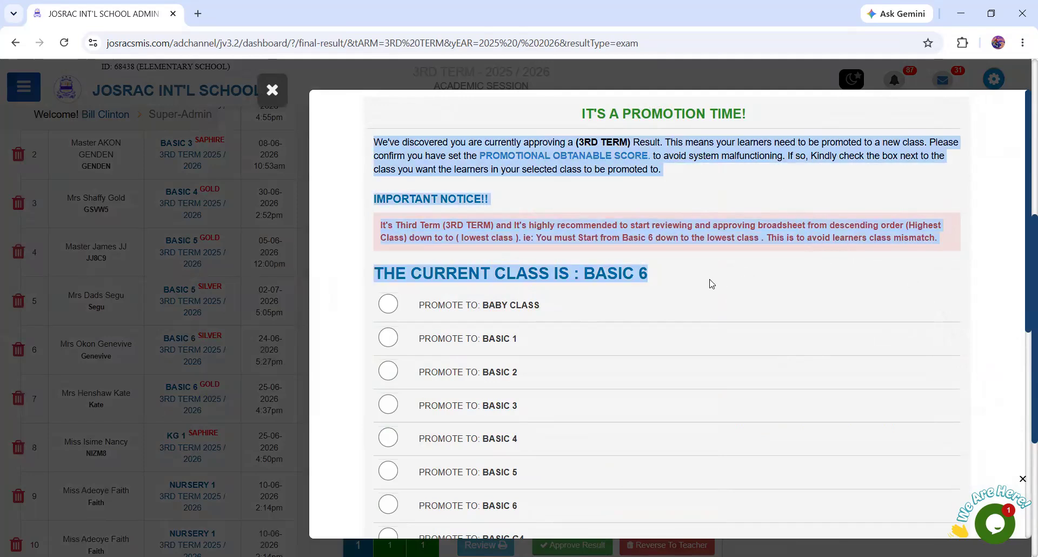
{"action": "left_click", "coordinate": [657, 285]}
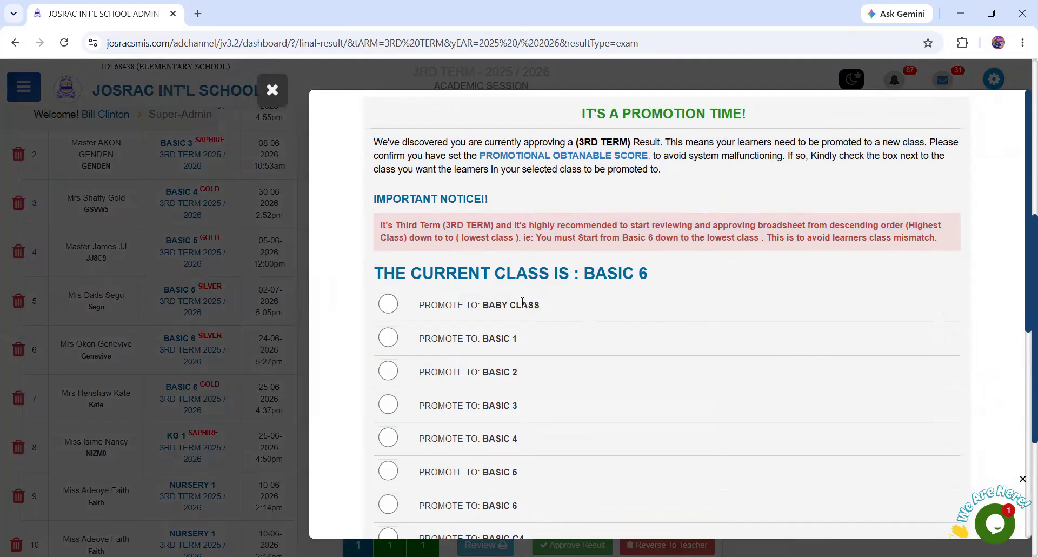
{"action": "scroll", "coordinate": [610, 364], "scroll_direction": "down", "scroll_amount": 6}
{"action": "scroll", "coordinate": [596, 338], "scroll_direction": "up", "scroll_amount": 6}
{"action": "left_click_drag", "start_coordinate": [377, 268], "coordinate": [692, 275]}
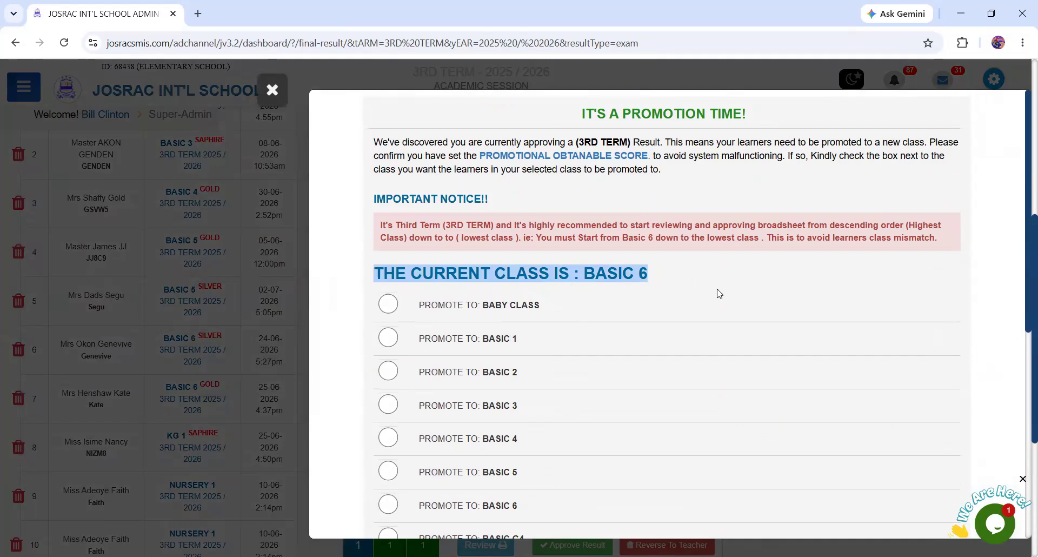
{"action": "scroll", "coordinate": [719, 338], "scroll_direction": "down", "scroll_amount": 6}
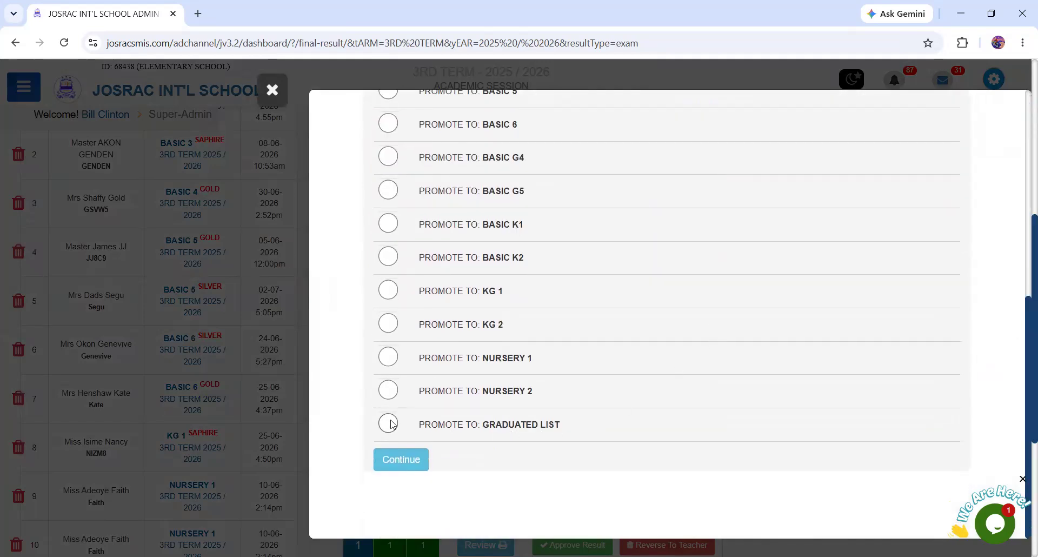
{"action": "left_click", "coordinate": [389, 423]}
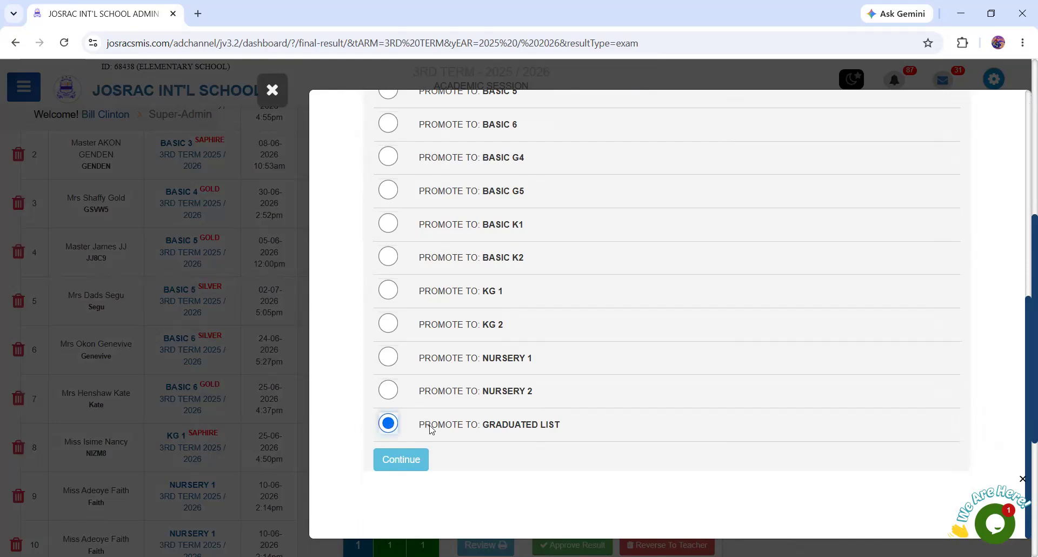
{"action": "left_click", "coordinate": [407, 459]}
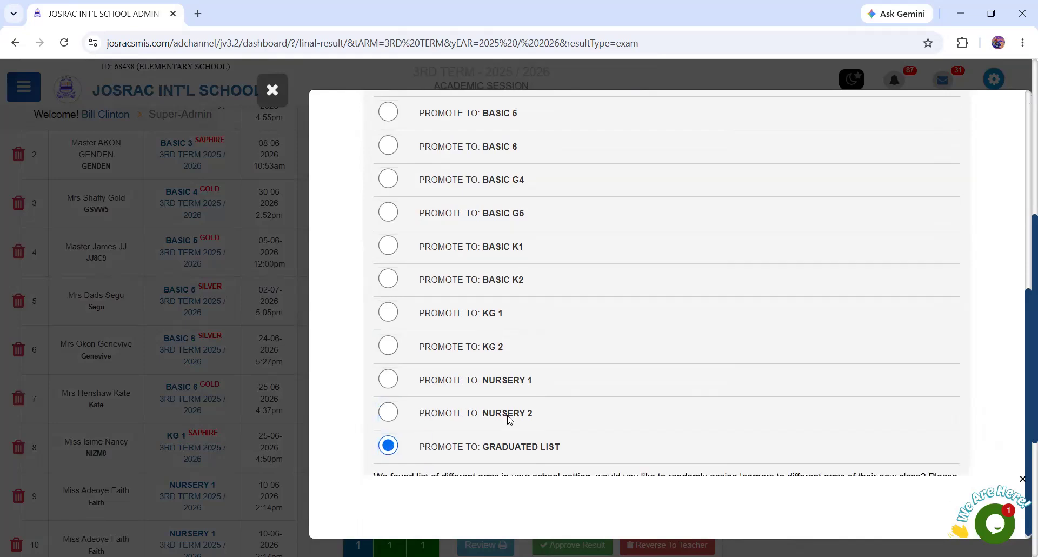
- Keep the learners' current arms, restrict promotion to those scoring up to or above the defined promotional obtainable score, and submit the promotion
{"action": "scroll", "coordinate": [621, 398], "scroll_direction": "down", "scroll_amount": 3}
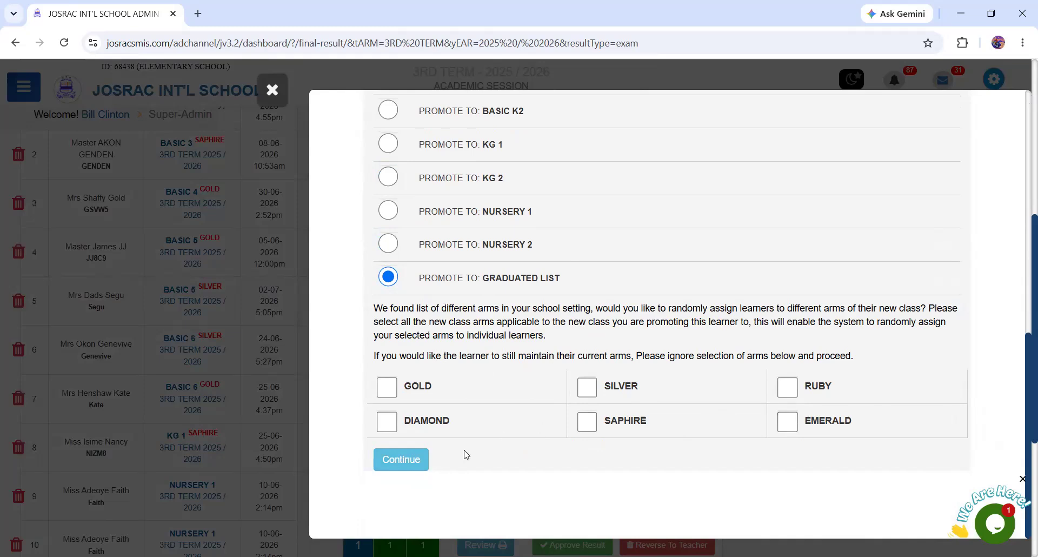
{"action": "left_click", "coordinate": [391, 461]}
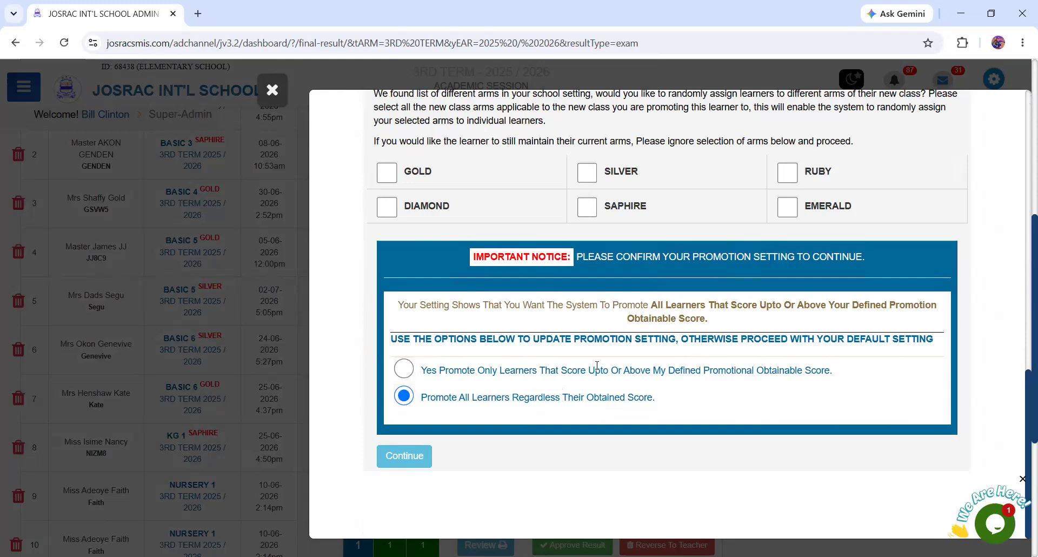
{"action": "left_click", "coordinate": [404, 370]}
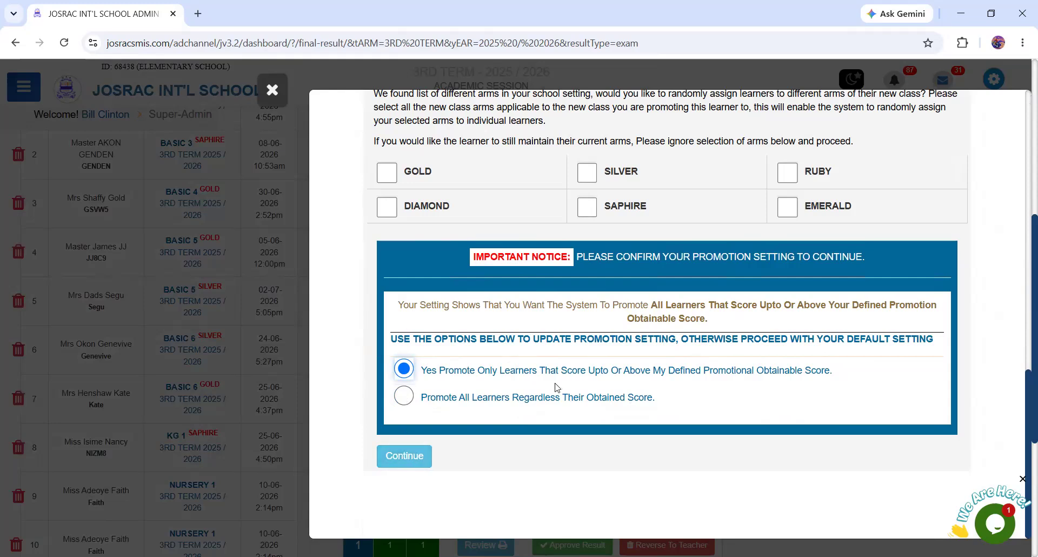
{"action": "left_click_drag", "start_coordinate": [470, 370], "coordinate": [837, 369]}
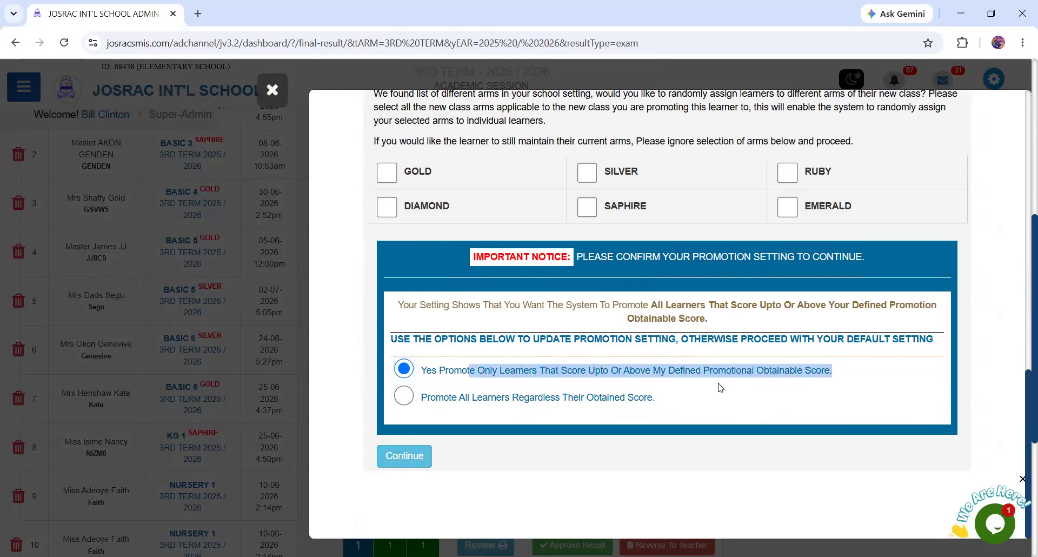
{"action": "left_click_drag", "start_coordinate": [437, 370], "coordinate": [757, 380]}
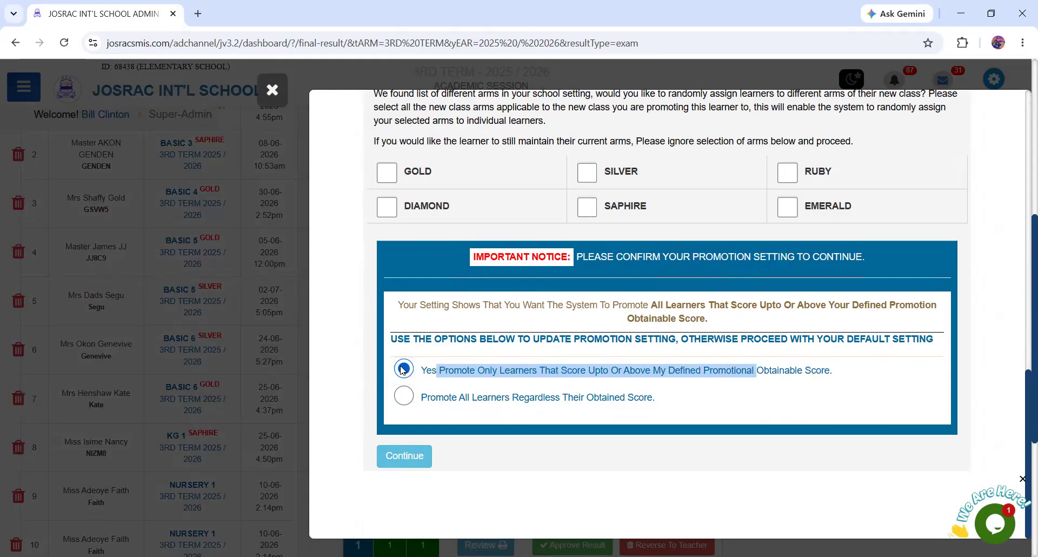
{"action": "left_click_drag", "start_coordinate": [400, 365], "coordinate": [843, 403]}
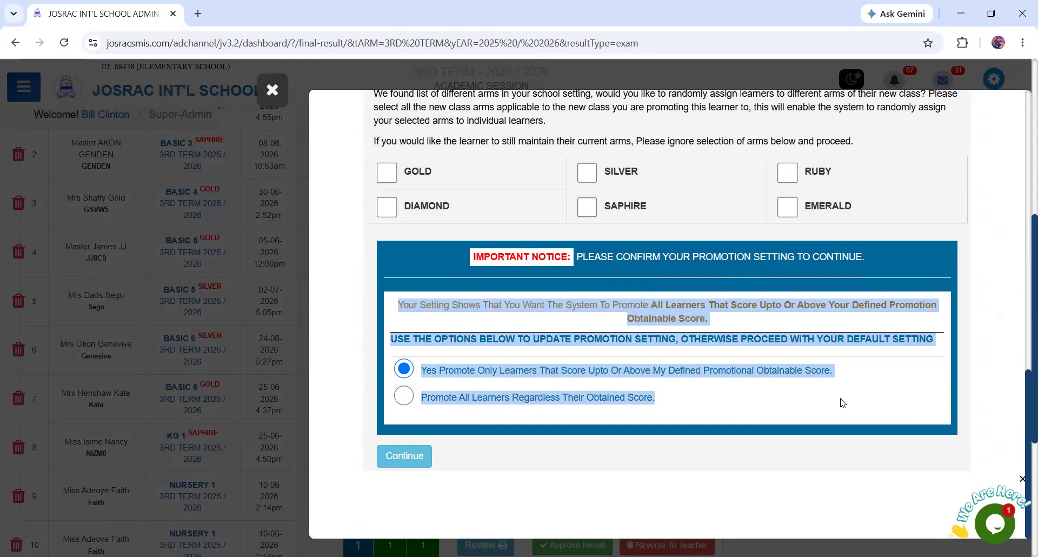
{"action": "left_click", "coordinate": [425, 366]}
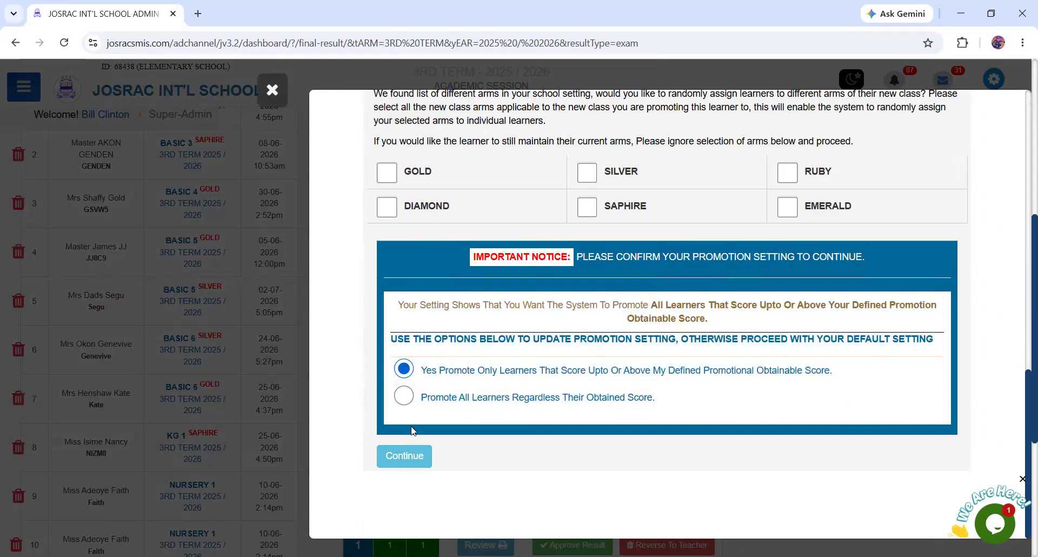
{"action": "left_click", "coordinate": [405, 457]}
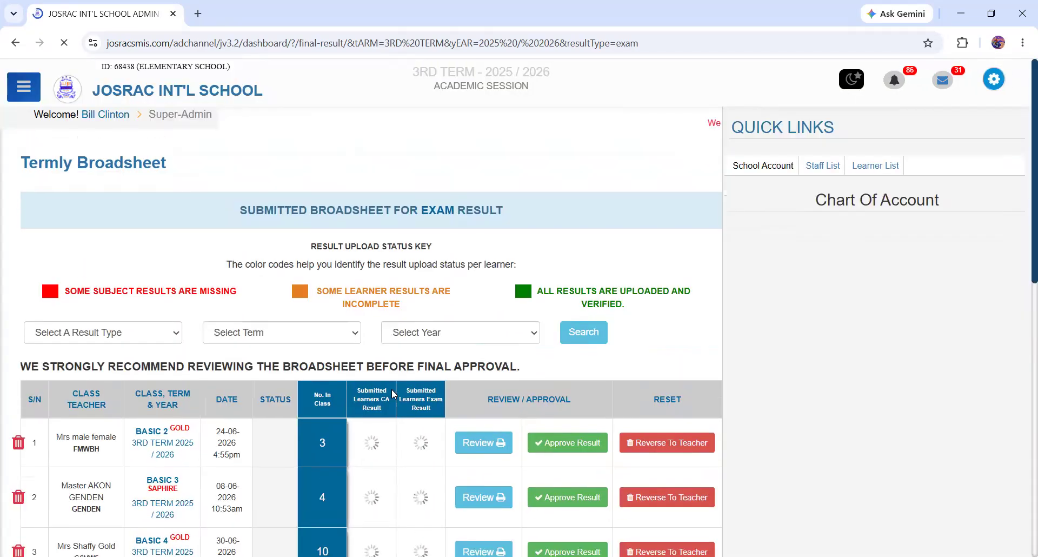
- Approve the Basic 6 Silver 3rd term result, confirm both approval prompts and enter the account password
{"action": "scroll", "coordinate": [496, 381], "scroll_direction": "down", "scroll_amount": 6}
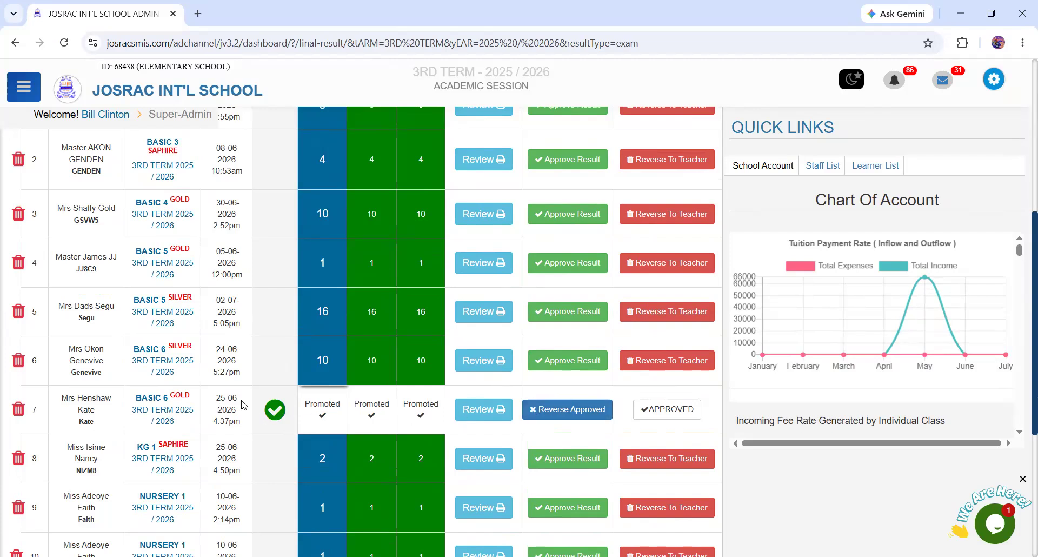
{"action": "left_click_drag", "start_coordinate": [171, 394], "coordinate": [192, 398]}
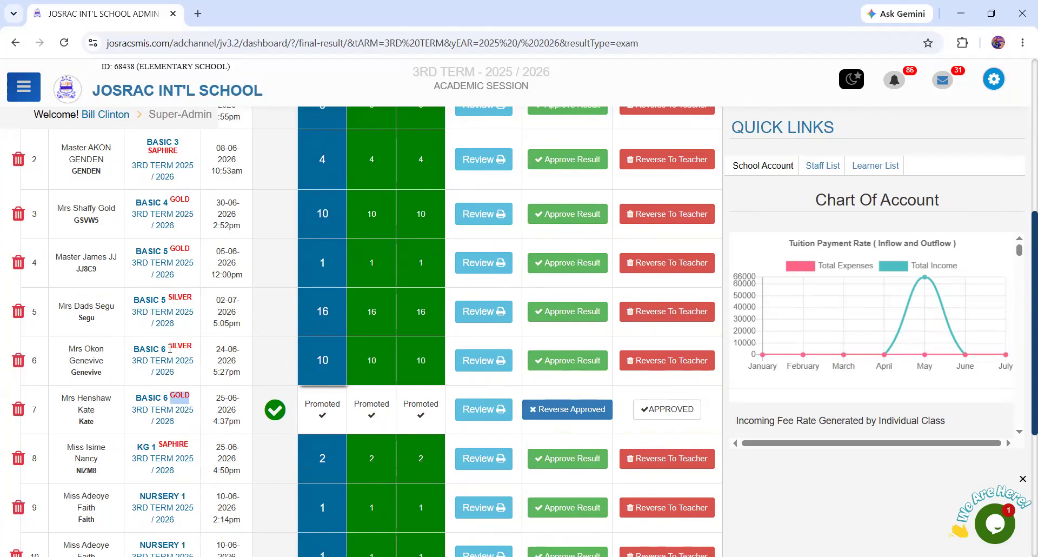
{"action": "left_click_drag", "start_coordinate": [167, 347], "coordinate": [193, 352]}
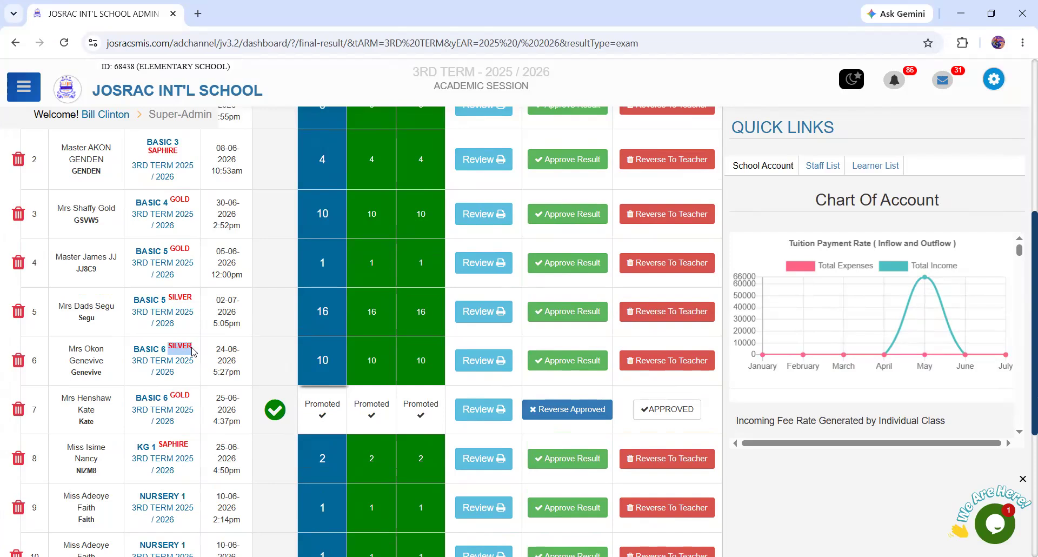
{"action": "left_click", "coordinate": [570, 361]}
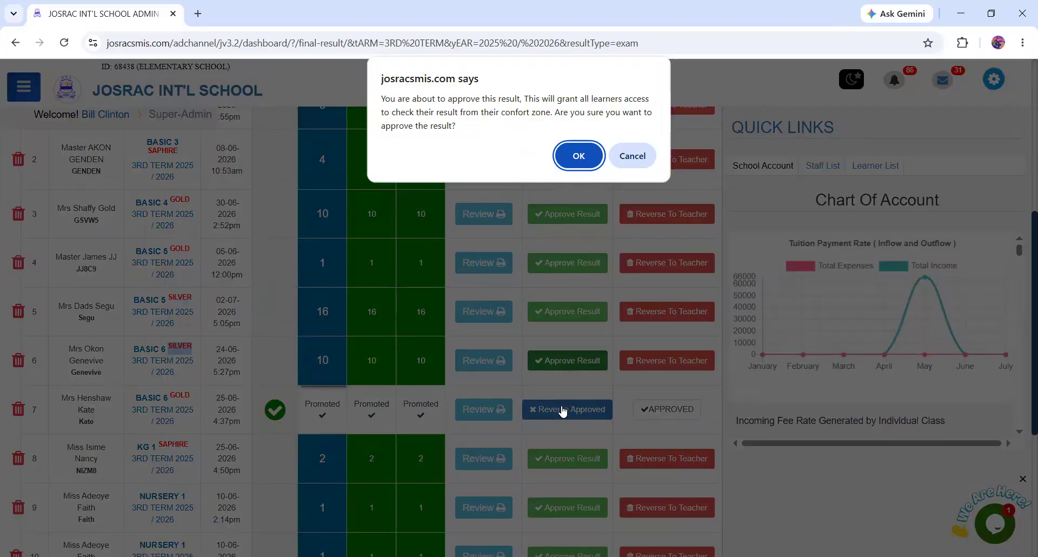
{"action": "left_click", "coordinate": [583, 157]}
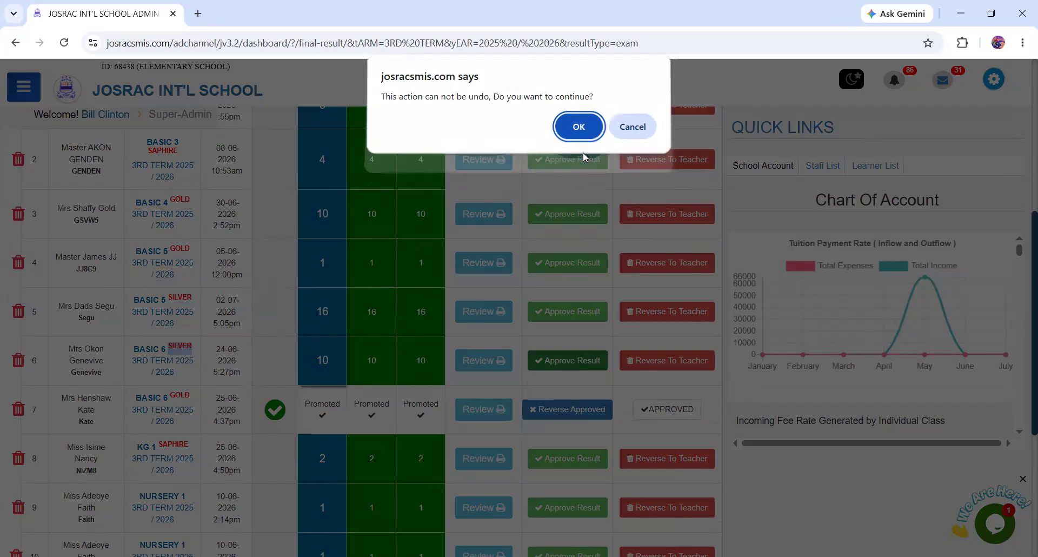
{"action": "left_click", "coordinate": [578, 128]}
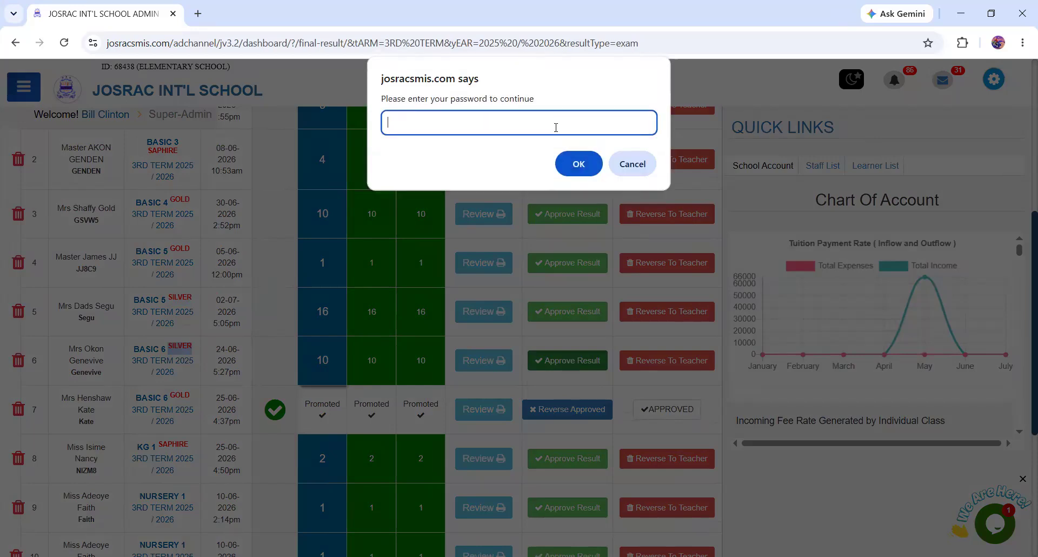
{"action": "left_click", "coordinate": [579, 164]}
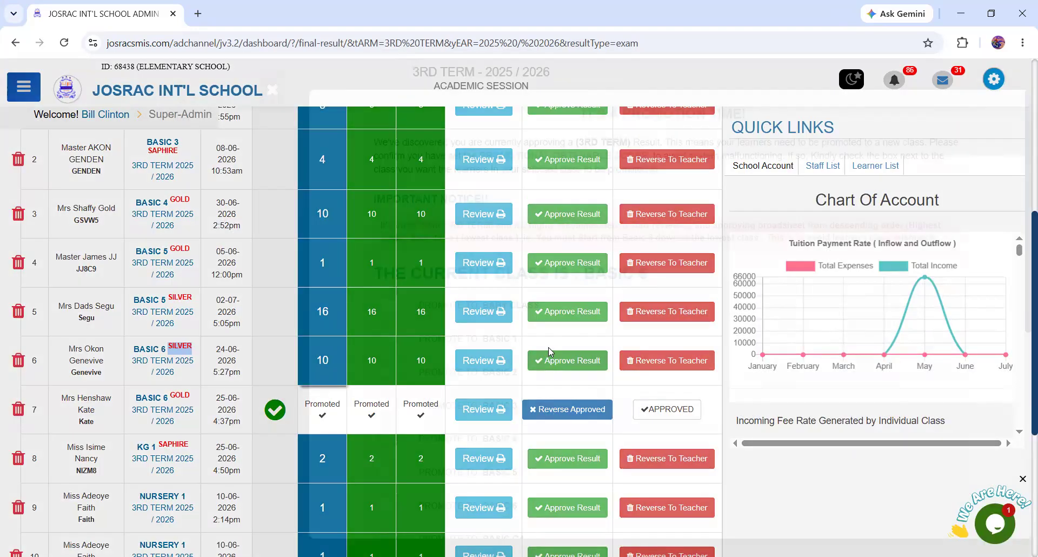
- Choose Graduated List as the promotion destination for the Basic 6 Silver learners and continue
{"action": "scroll", "coordinate": [498, 416], "scroll_direction": "down", "scroll_amount": 6}
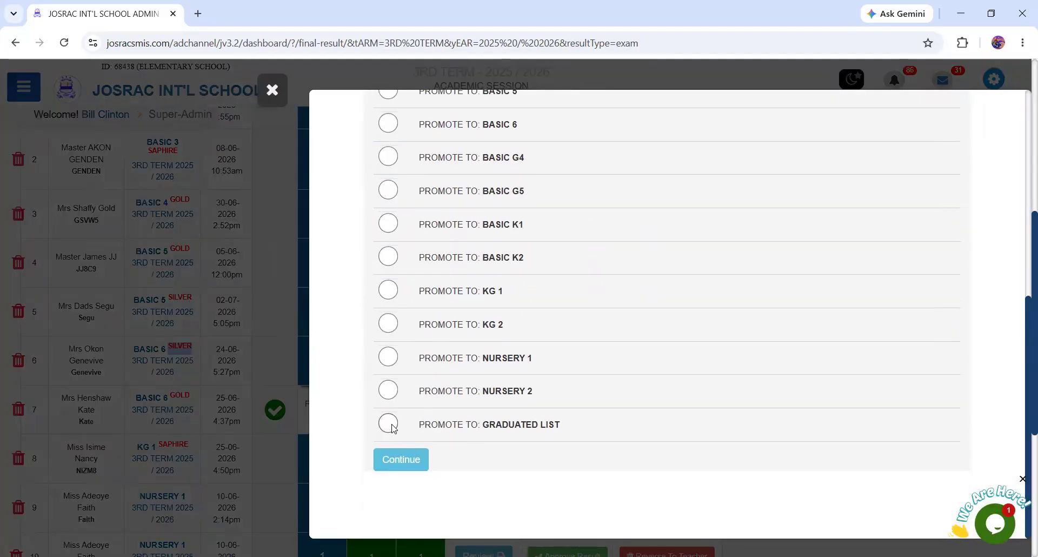
{"action": "left_click", "coordinate": [389, 424]}
{"action": "scroll", "coordinate": [476, 339], "scroll_direction": "down", "scroll_amount": 5}
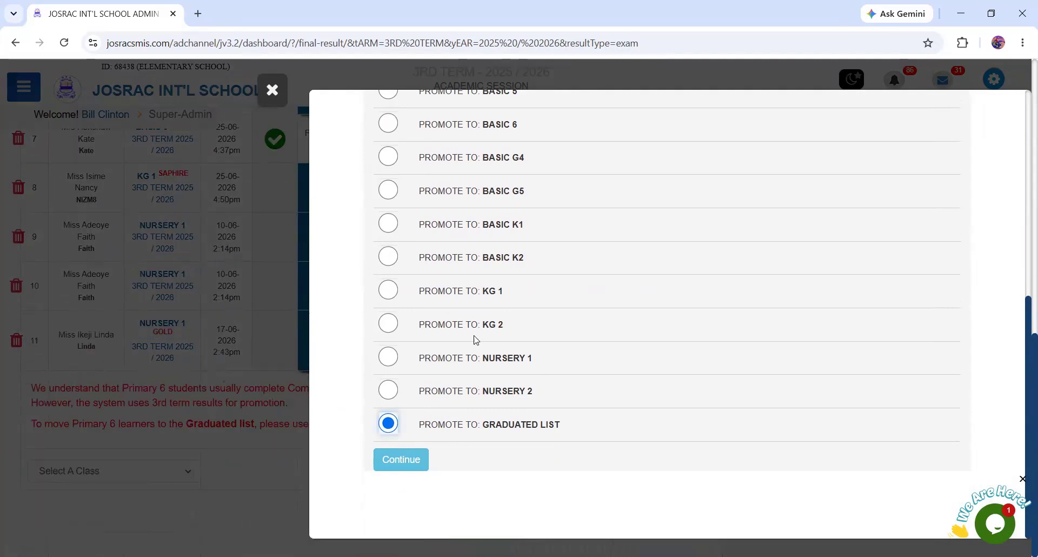
{"action": "left_click", "coordinate": [399, 461]}
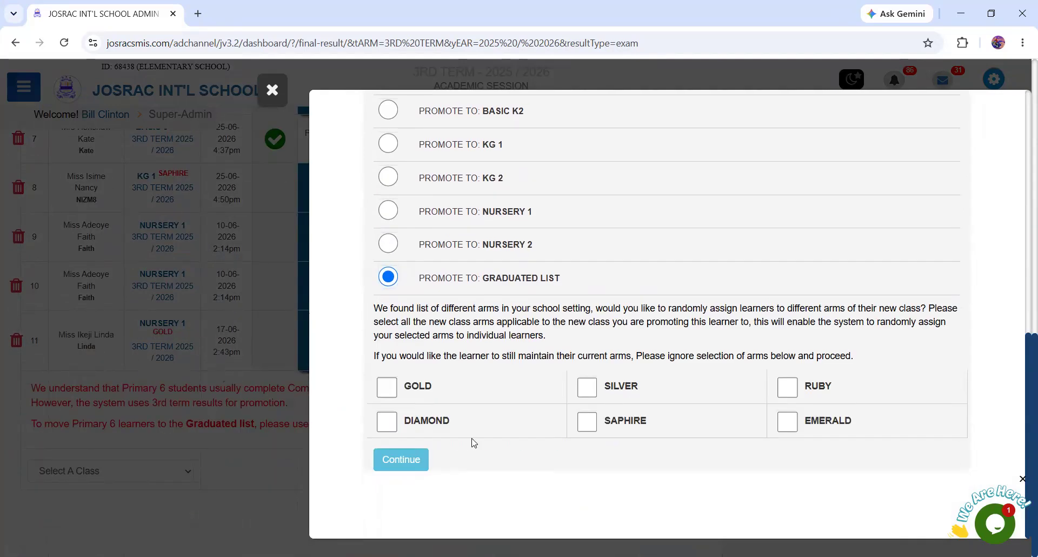
- Keep the Basic 6 Silver learners' current arms, promote only those scoring up to or above the defined promotional obtainable score, and submit
{"action": "left_click", "coordinate": [401, 460]}
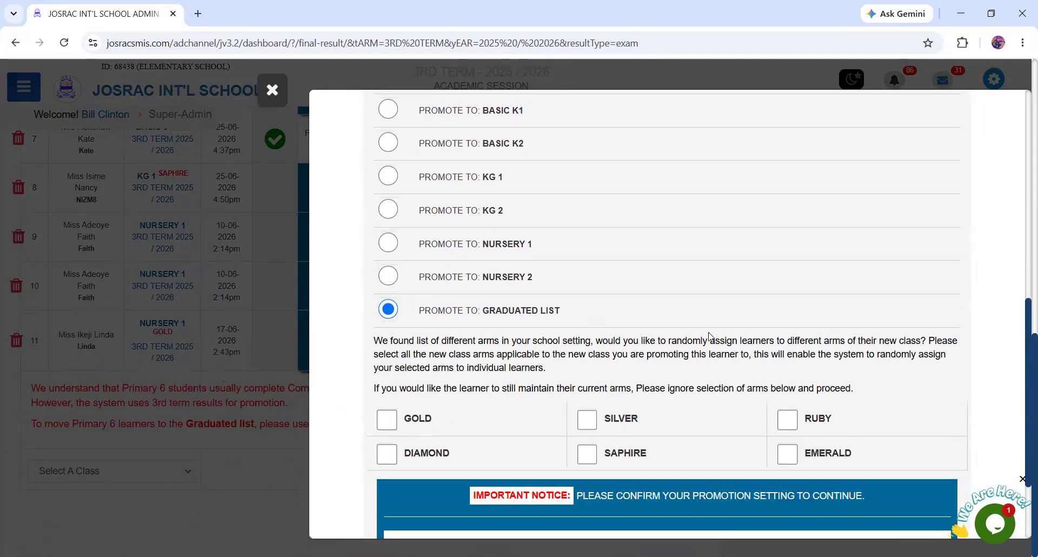
{"action": "left_click", "coordinate": [403, 369]}
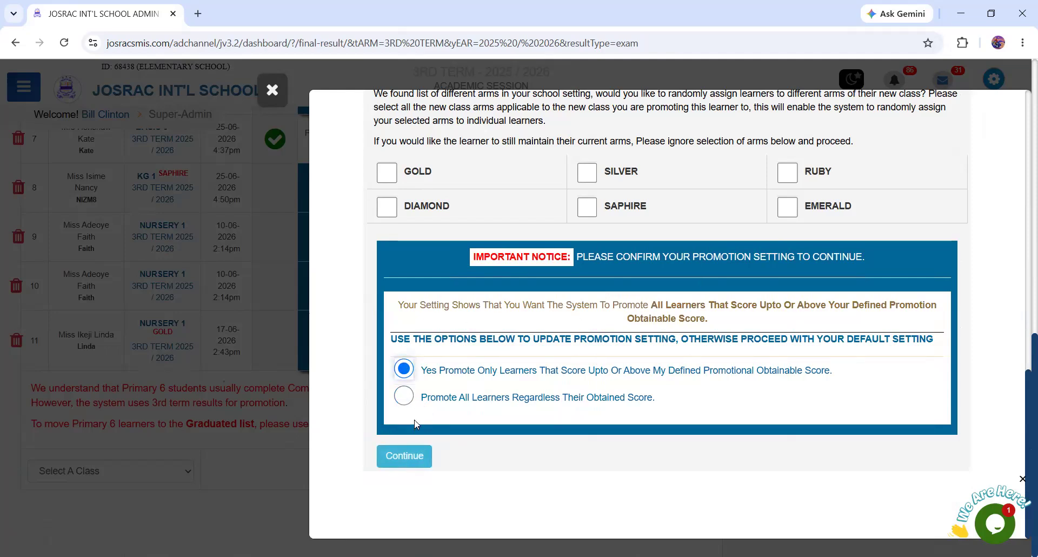
{"action": "left_click", "coordinate": [402, 461]}
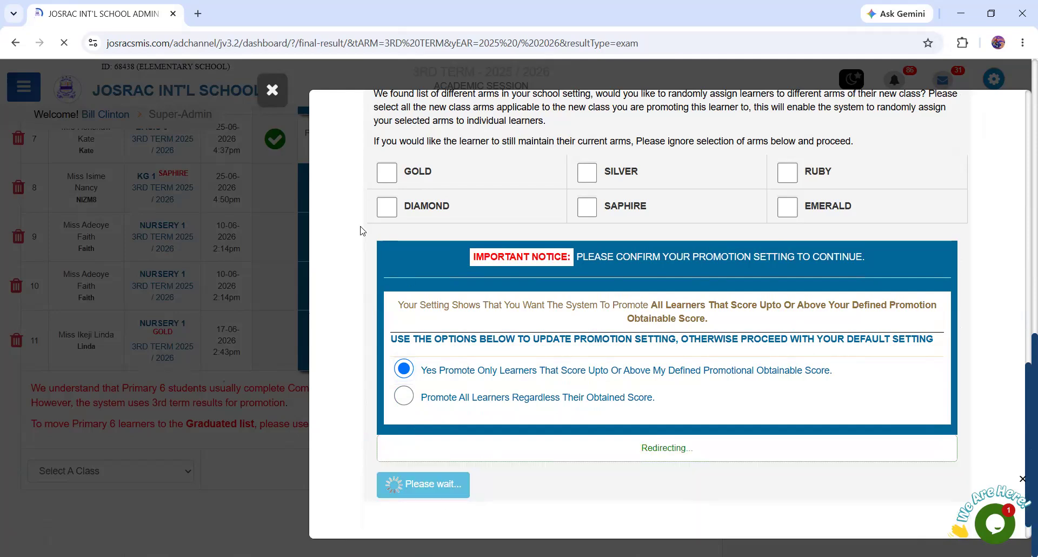
- Approve the Basic 5 Silver 3rd term result, confirm the approval and enter the account password
{"action": "scroll", "coordinate": [439, 289], "scroll_direction": "down", "scroll_amount": 6}
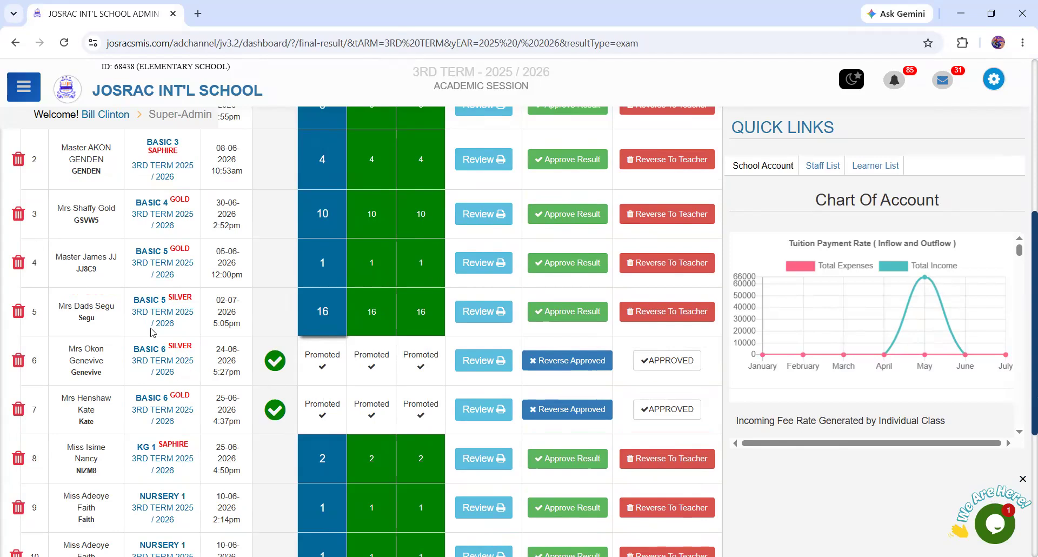
{"action": "left_click", "coordinate": [567, 316]}
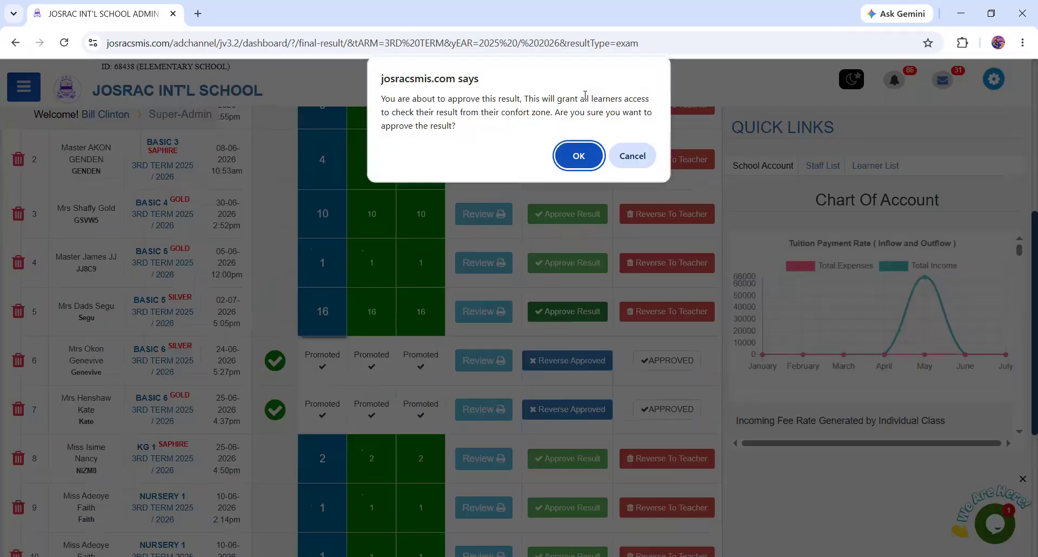
{"action": "left_click", "coordinate": [579, 154]}
{"action": "left_click", "coordinate": [579, 128]}
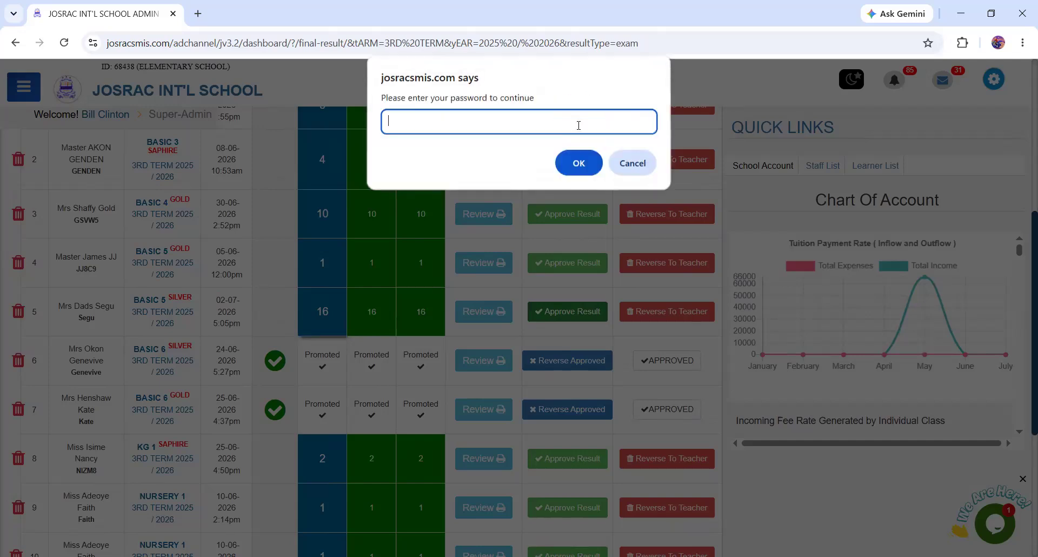
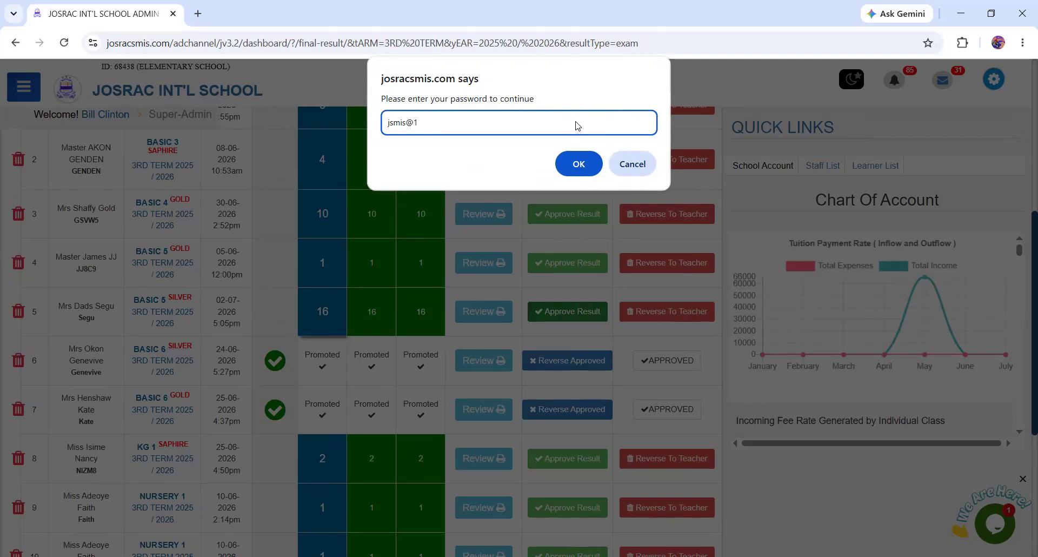
{"action": "key", "text": "Return"}
- Check the current class in the promotion notice and choose Basic 6 as the destination for the Basic 5 Silver learners
{"action": "scroll", "coordinate": [486, 379], "scroll_direction": "down", "scroll_amount": 5}
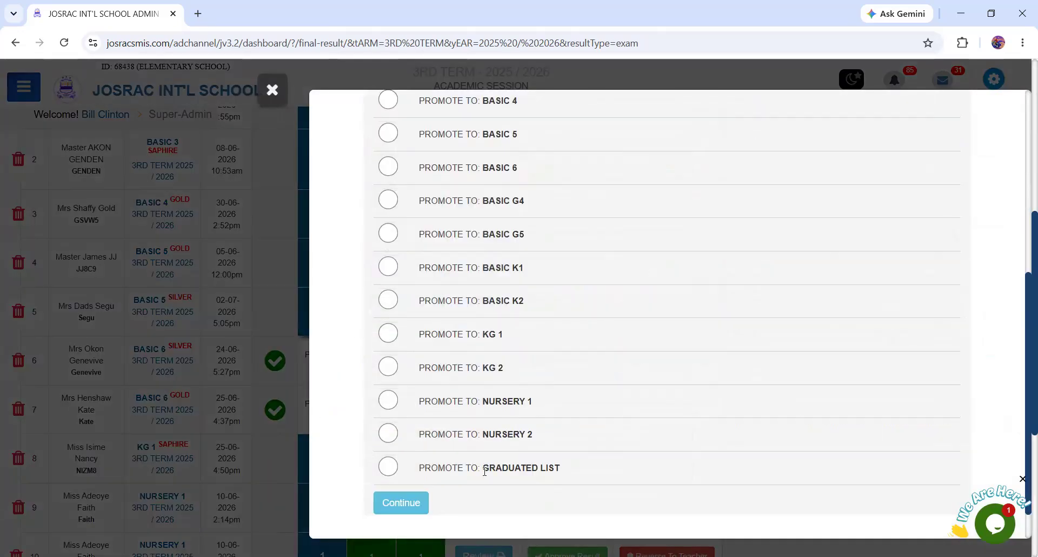
{"action": "scroll", "coordinate": [557, 298], "scroll_direction": "up", "scroll_amount": 6}
{"action": "left_click_drag", "start_coordinate": [439, 281], "coordinate": [672, 277]}
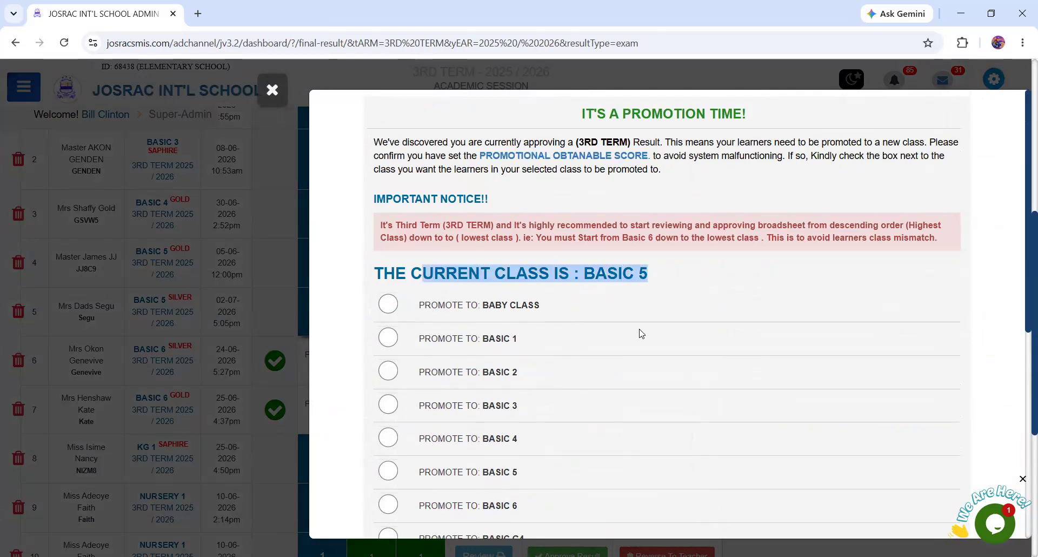
{"action": "left_click", "coordinate": [1023, 231]}
{"action": "scroll", "coordinate": [1023, 249], "scroll_direction": "down", "scroll_amount": 2}
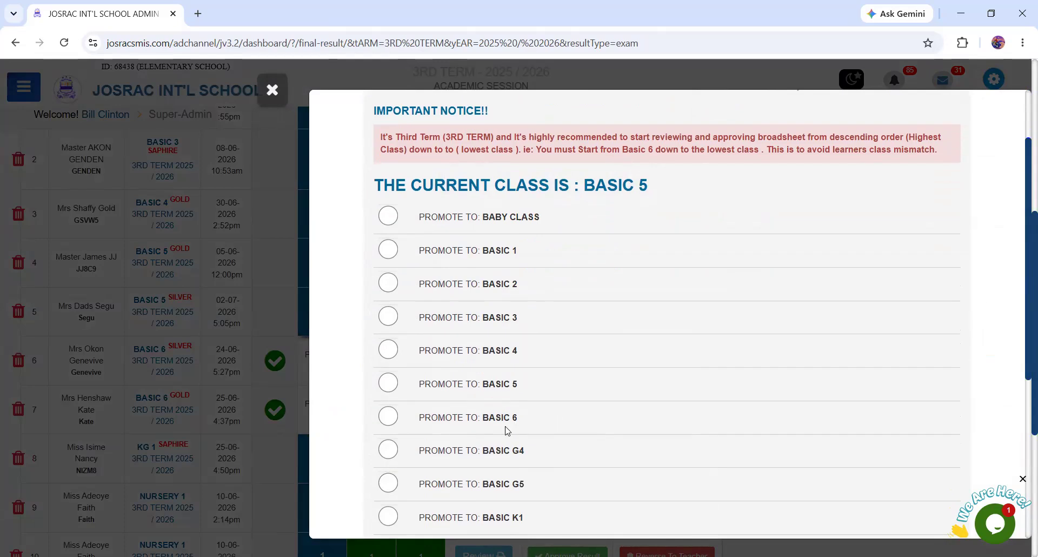
{"action": "left_click", "coordinate": [389, 417]}
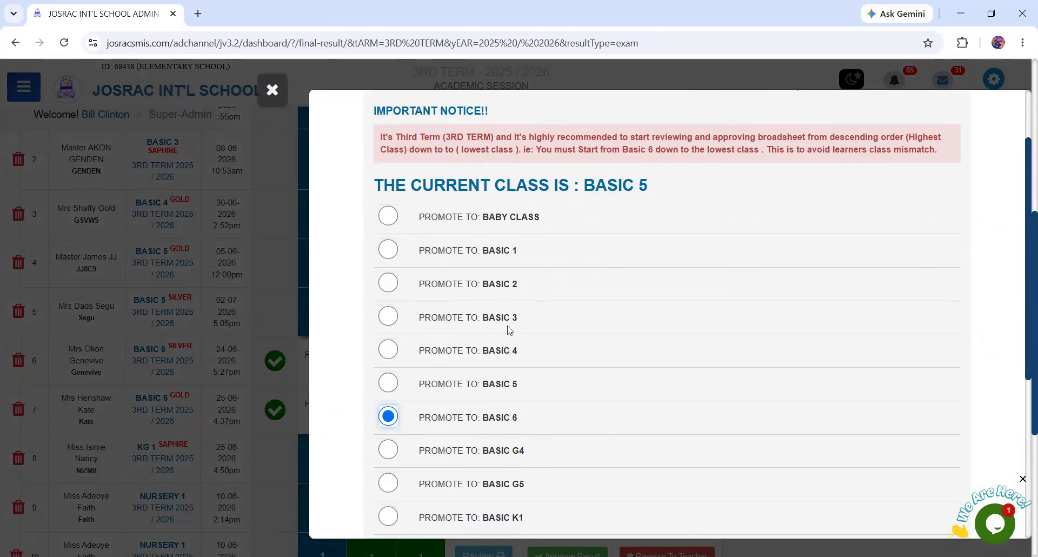
{"action": "scroll", "coordinate": [714, 400], "scroll_direction": "down", "scroll_amount": 5}
{"action": "left_click", "coordinate": [411, 460]}
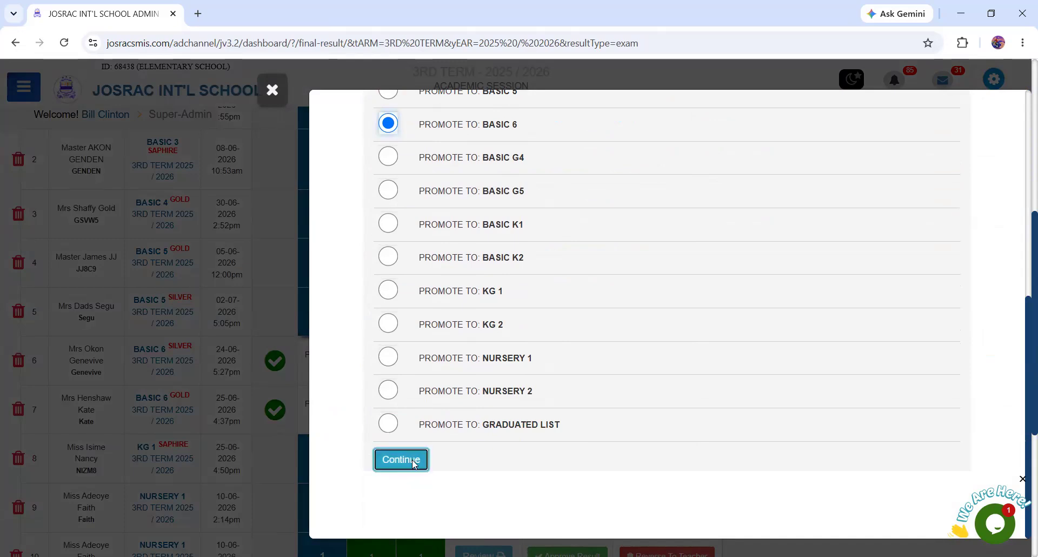
- Keep the Basic 5 Silver learners' current arms, promote only those scoring up to or above the defined promotional obtainable score, and submit
{"action": "scroll", "coordinate": [714, 325], "scroll_direction": "down", "scroll_amount": 3}
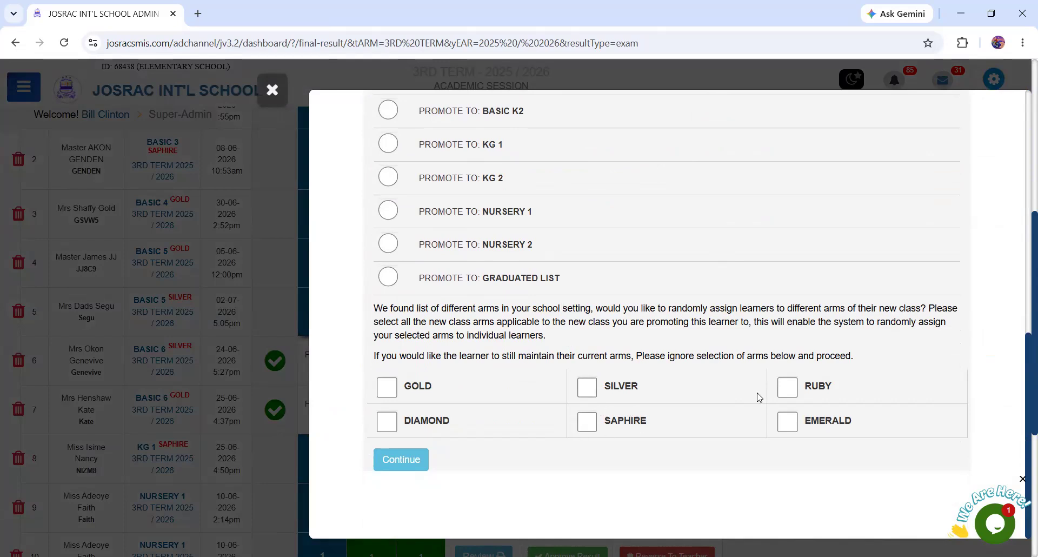
{"action": "left_click", "coordinate": [399, 461]}
{"action": "scroll", "coordinate": [558, 432], "scroll_direction": "down", "scroll_amount": 5}
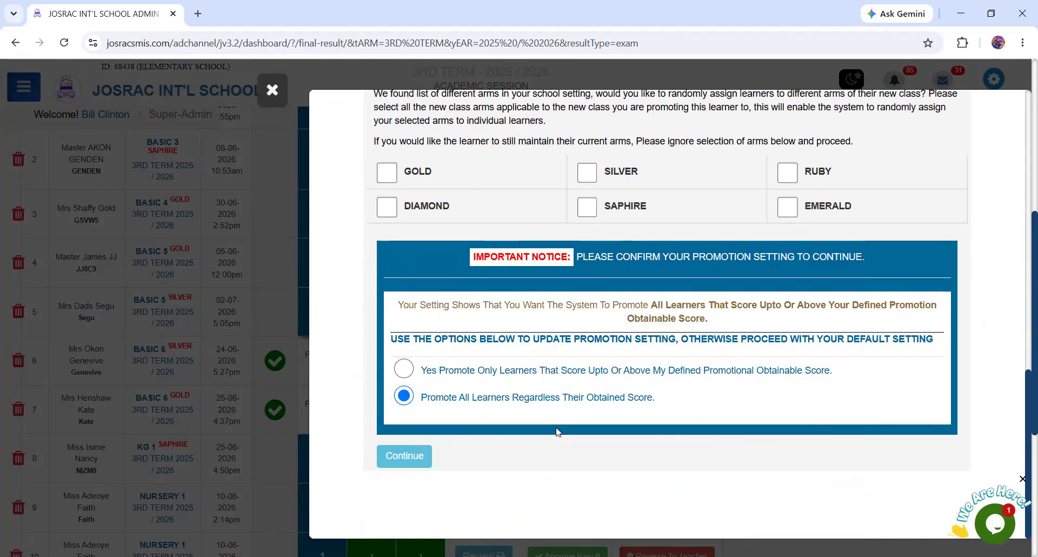
{"action": "left_click", "coordinate": [405, 368]}
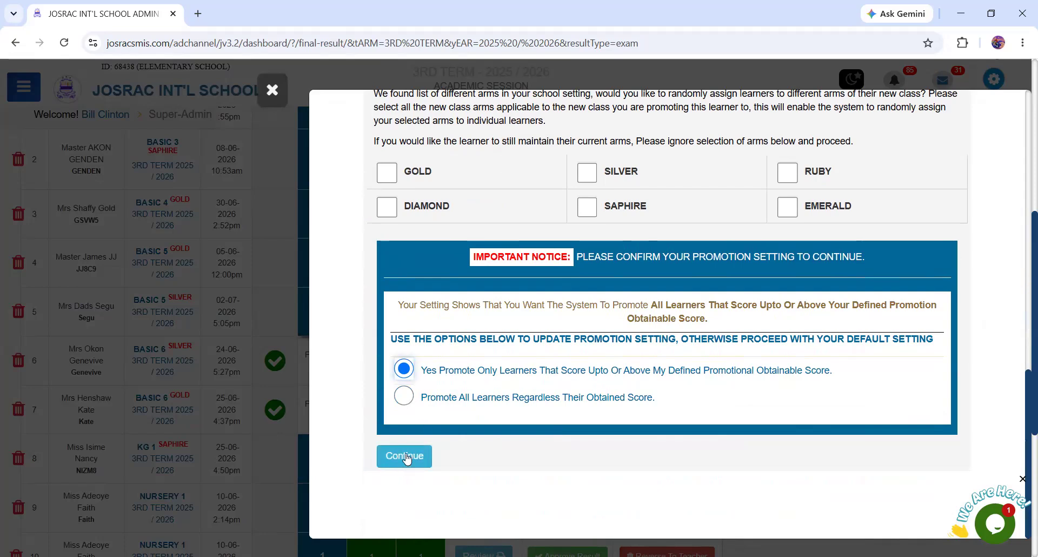
{"action": "left_click", "coordinate": [399, 461]}
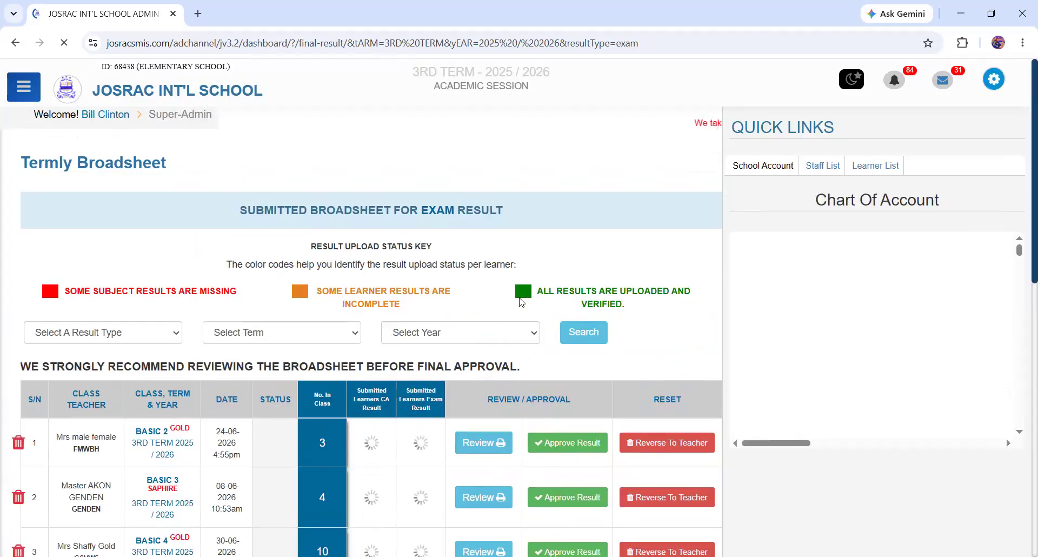
- Check the approval status of the Basic 5 and Basic 6 arms in the submitted broadsheet list, including Basic 5 Gold
{"action": "scroll", "coordinate": [517, 298], "scroll_direction": "down", "scroll_amount": 10}
{"action": "scroll", "coordinate": [355, 261], "scroll_direction": "up", "scroll_amount": 5}
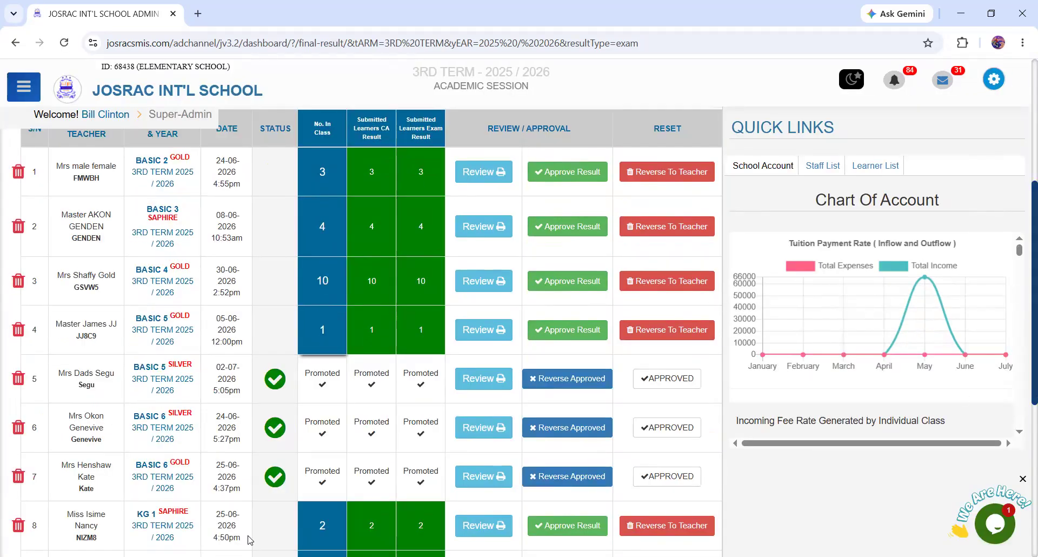
{"action": "left_click_drag", "start_coordinate": [159, 318], "coordinate": [186, 325]}
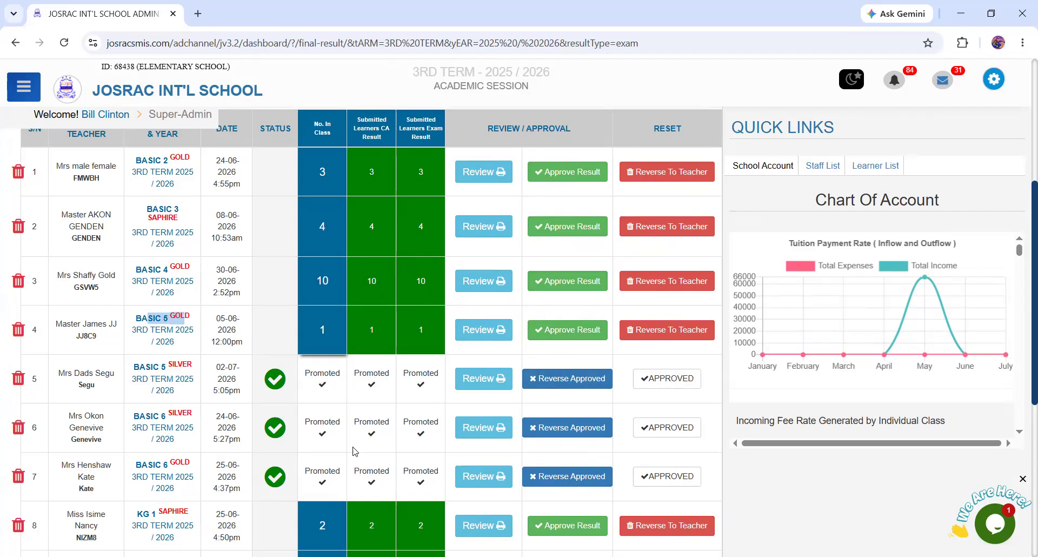
{"action": "scroll", "coordinate": [407, 411], "scroll_direction": "up", "scroll_amount": 5}
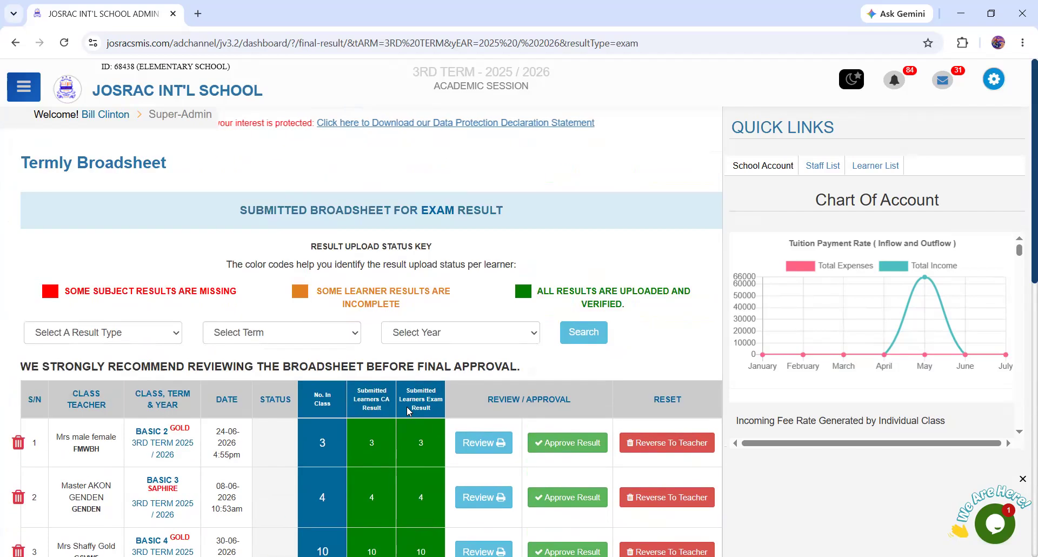